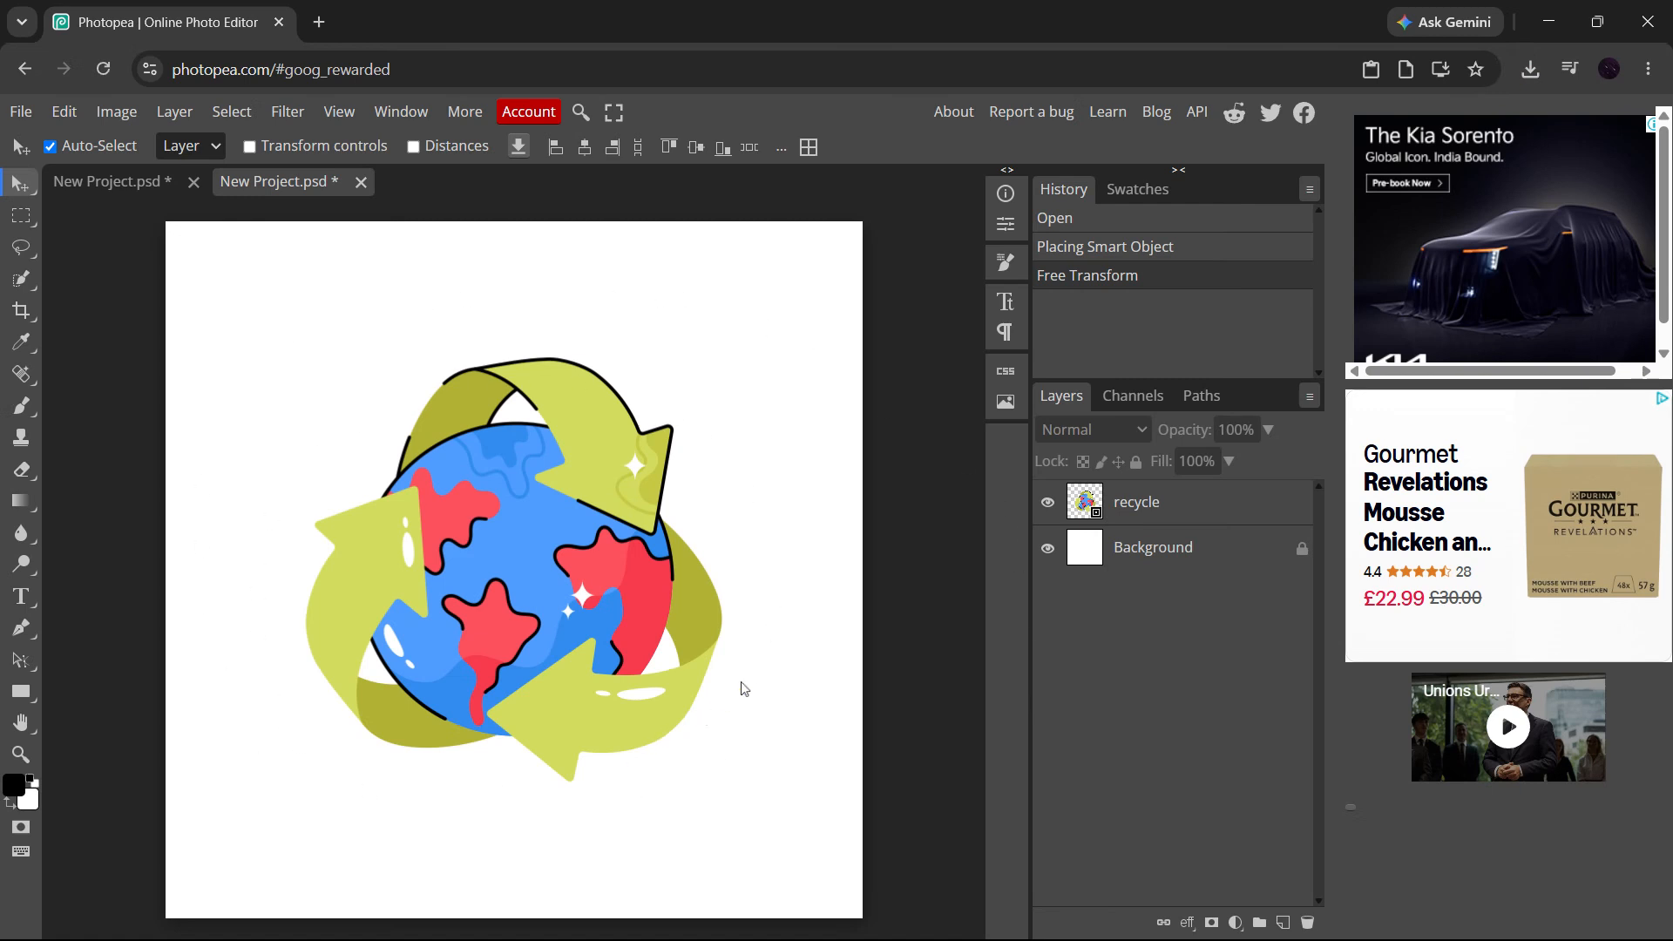
Open the image file recycle.png as a separate document.
left_click(21, 113)
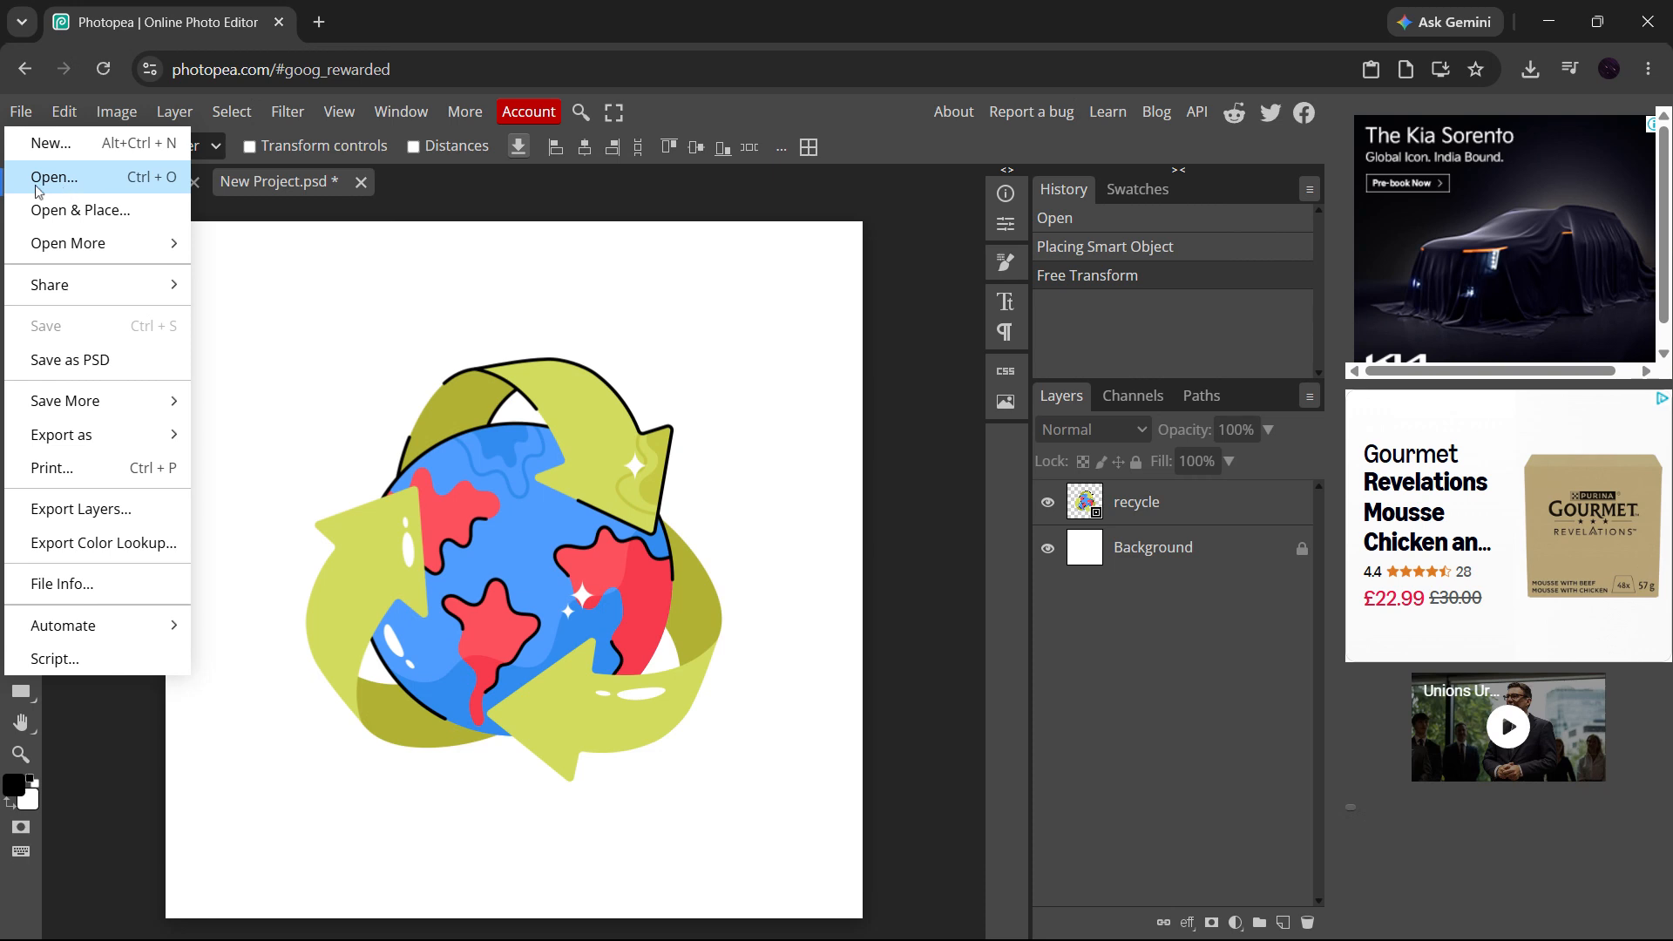
left_click(86, 187)
double_click(485, 433)
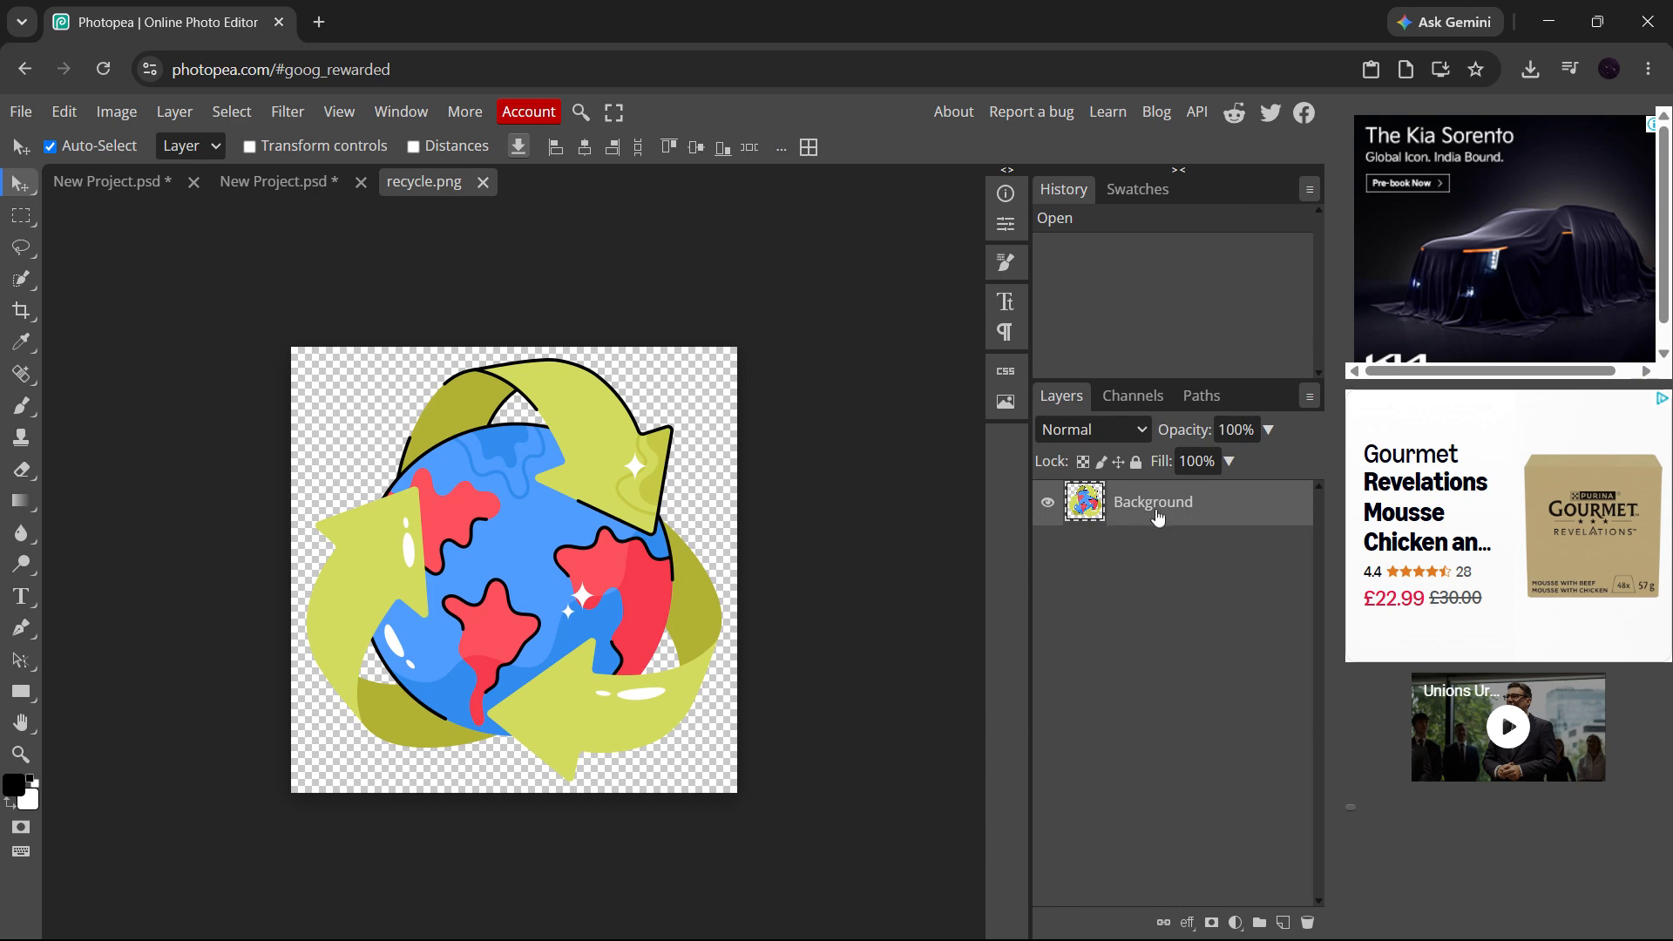
Convert the Background layer of recycle.png to a smart object.
right_click(1207, 514)
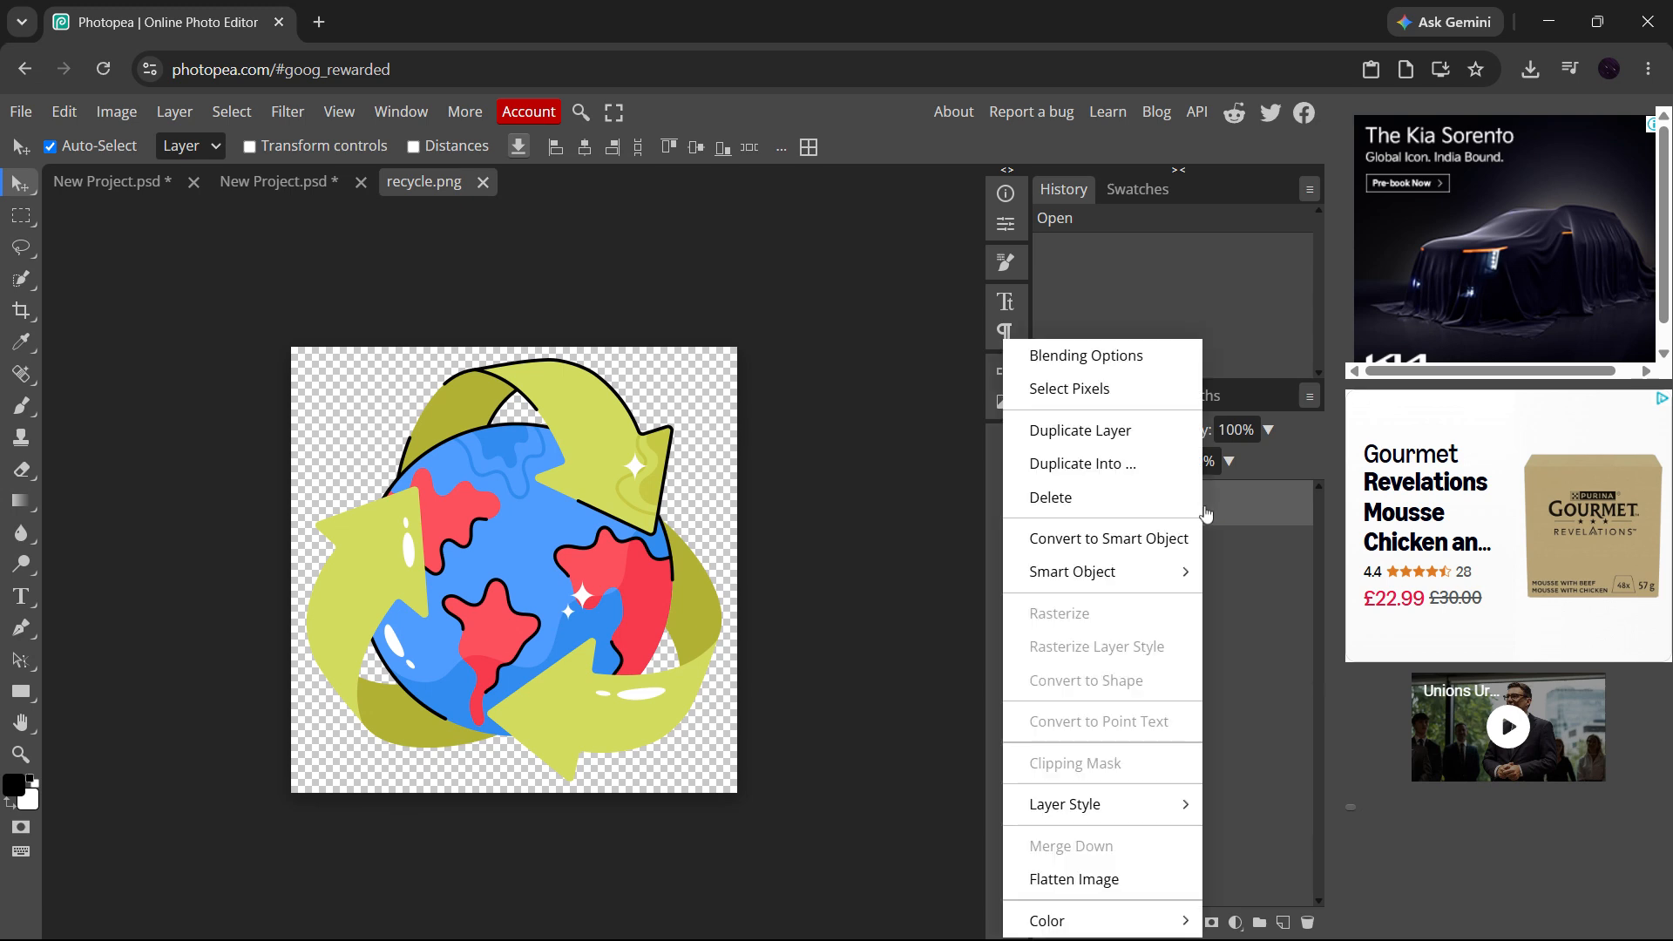
left_click(1207, 514)
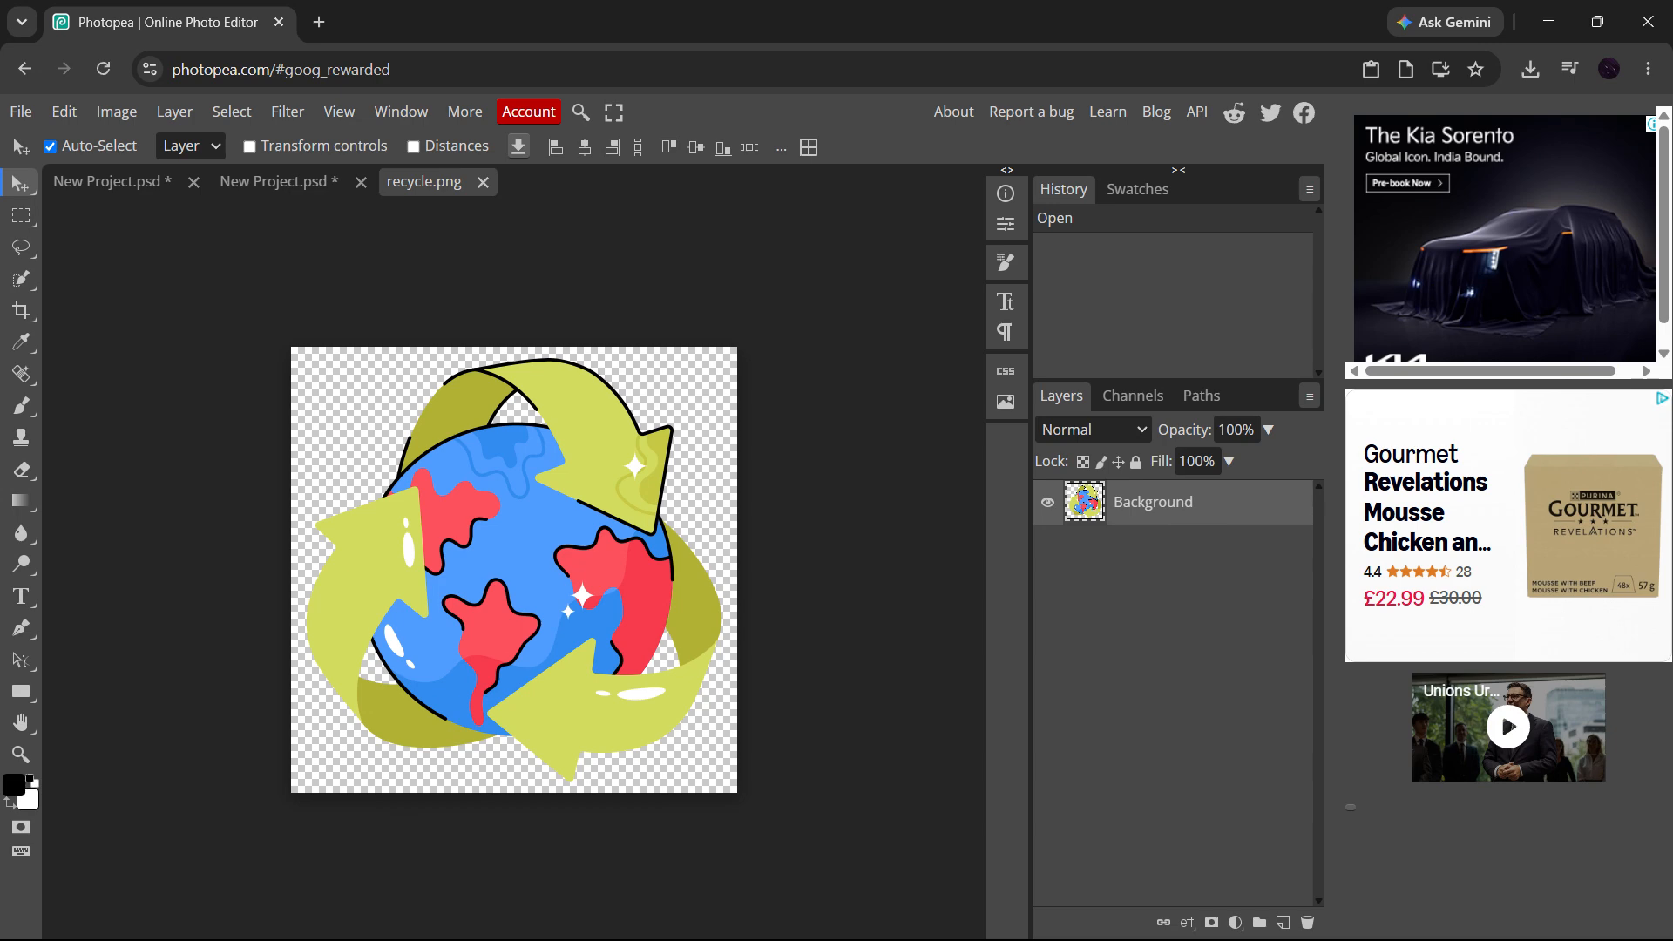
right_click(1206, 516)
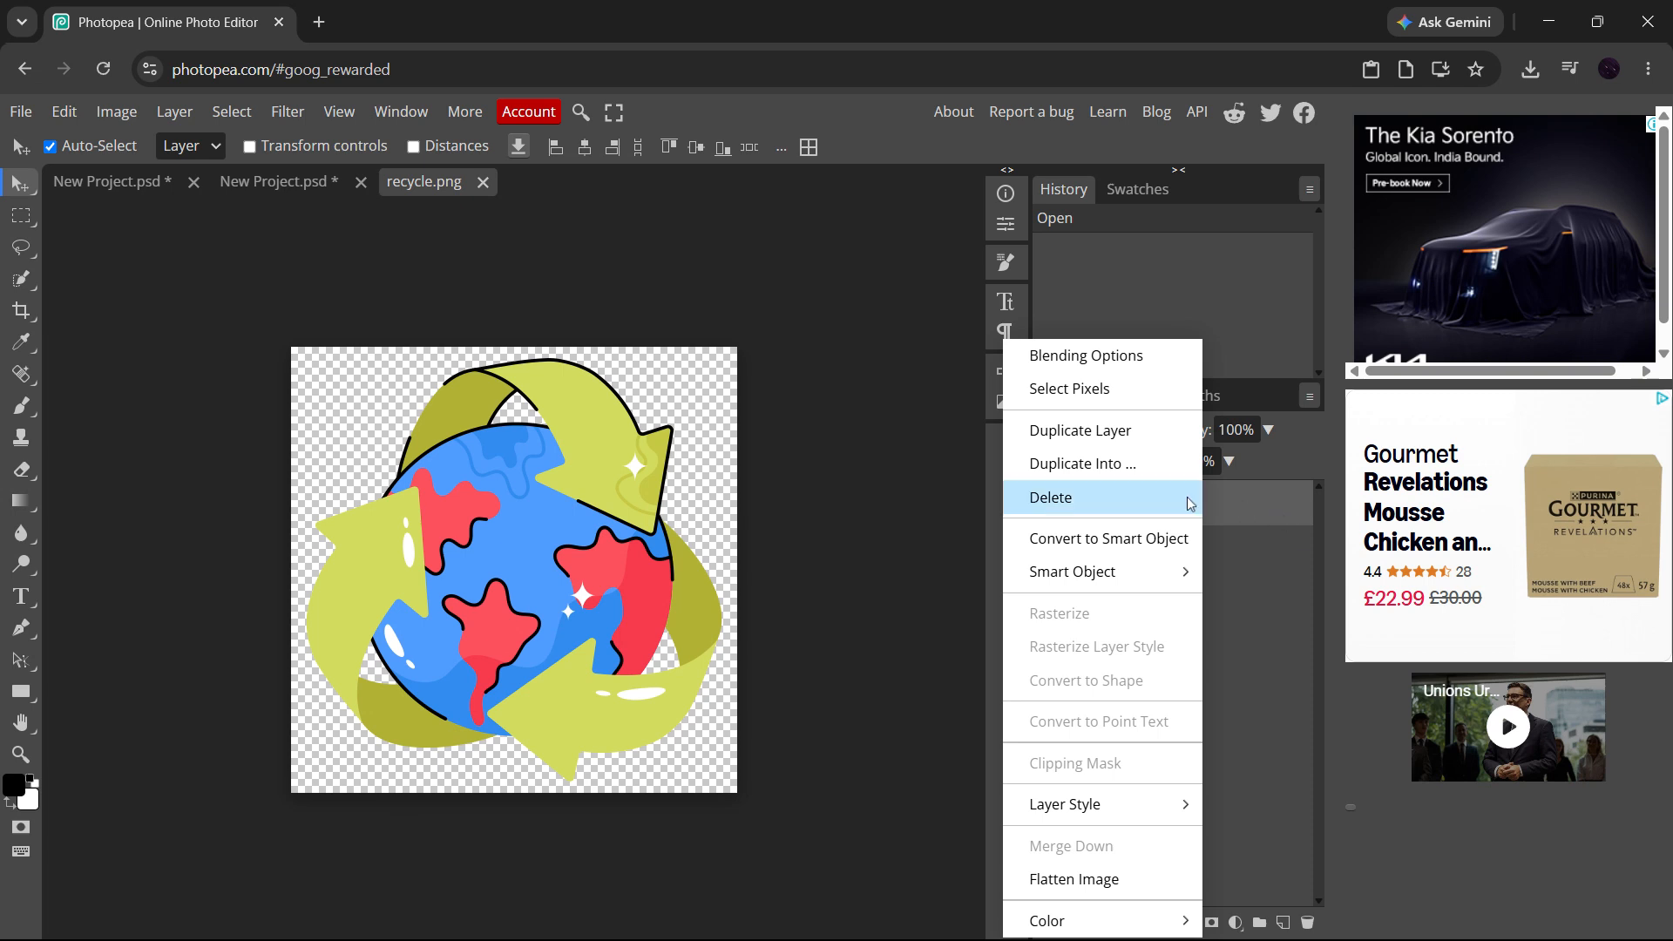
left_click(1171, 538)
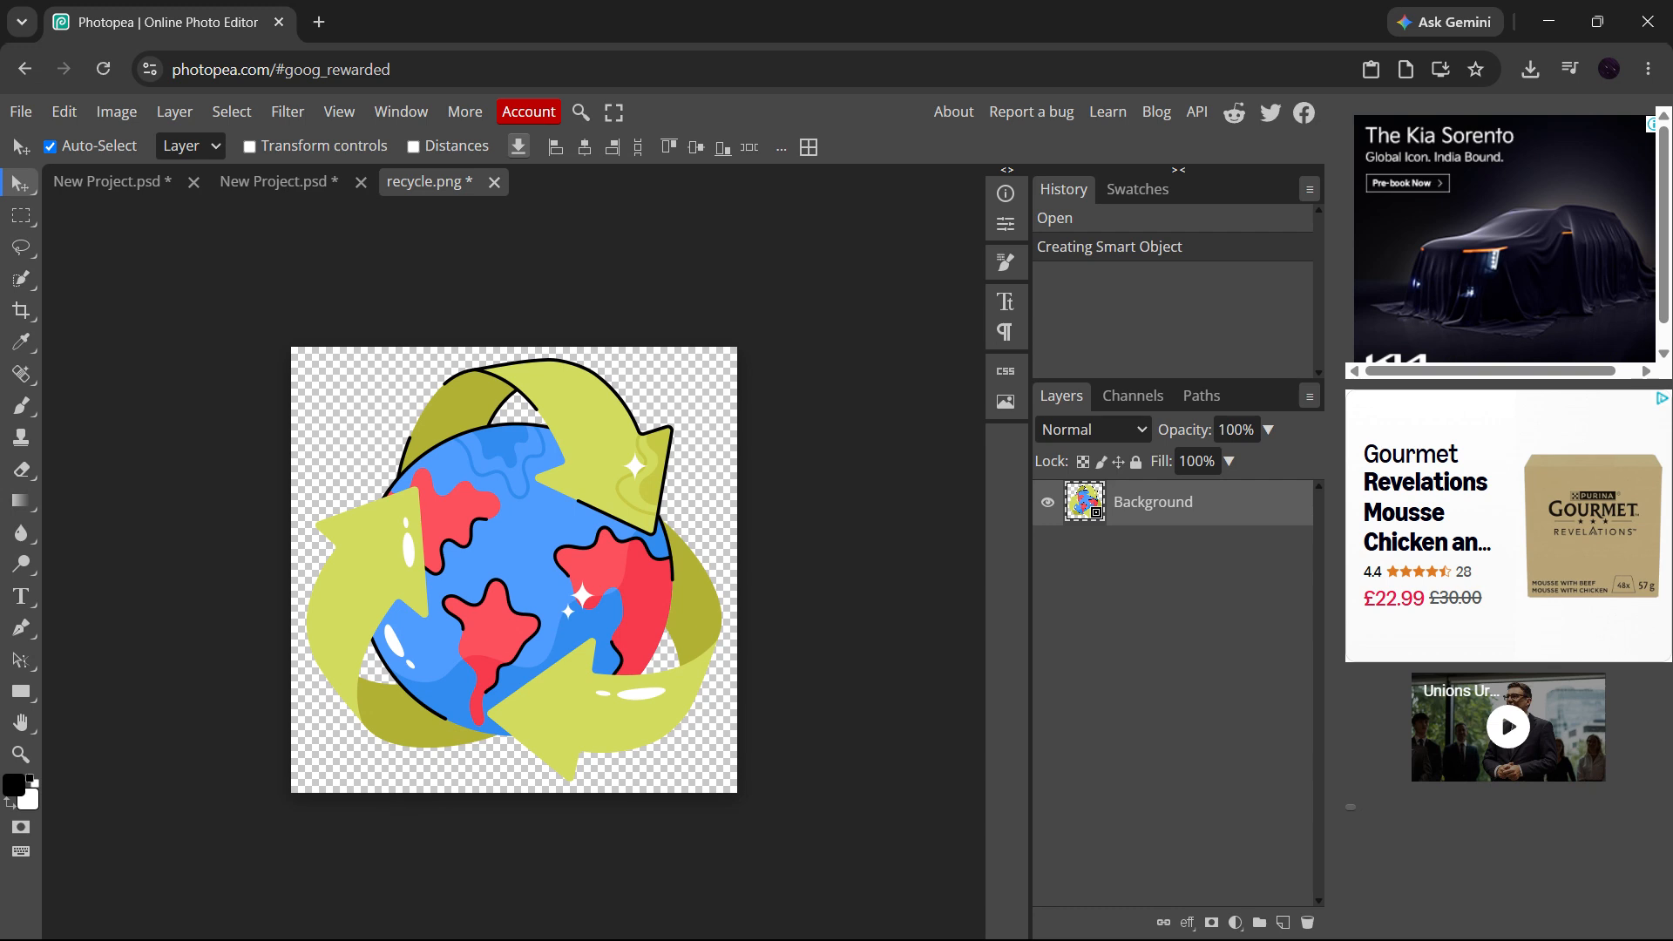
Add a 3D layer style to the Background layer with an angle of -28° and a distance of 18 px.
double_click(1232, 515)
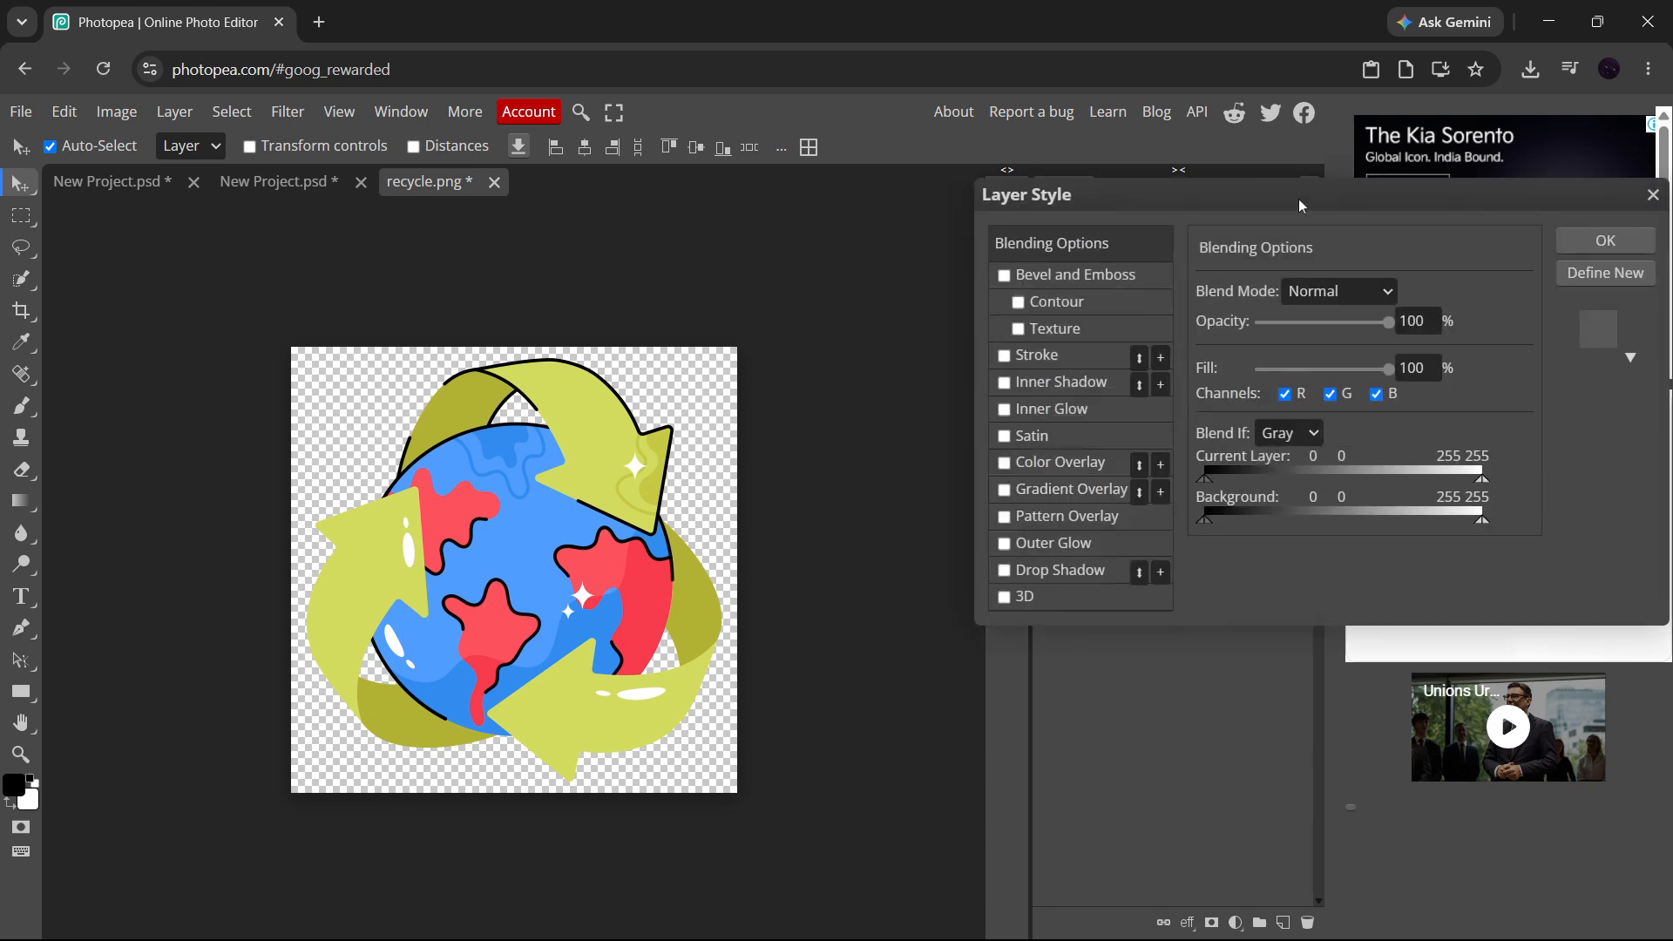
left_click_drag(1298, 199, 1088, 221)
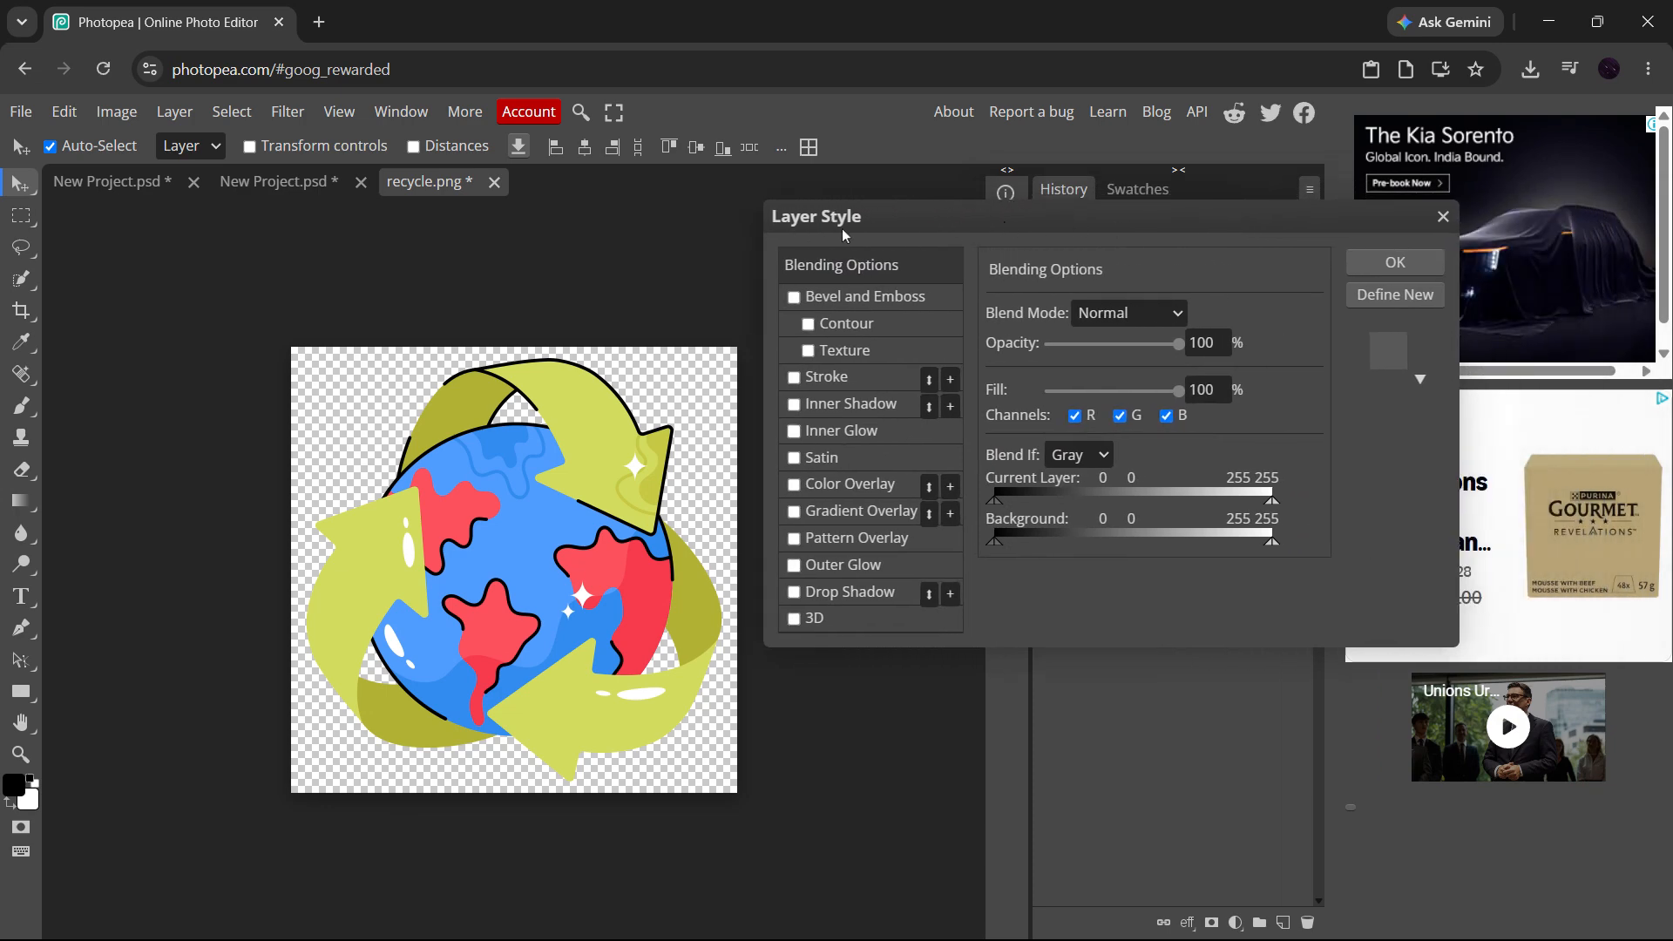
left_click_drag(886, 221, 972, 188)
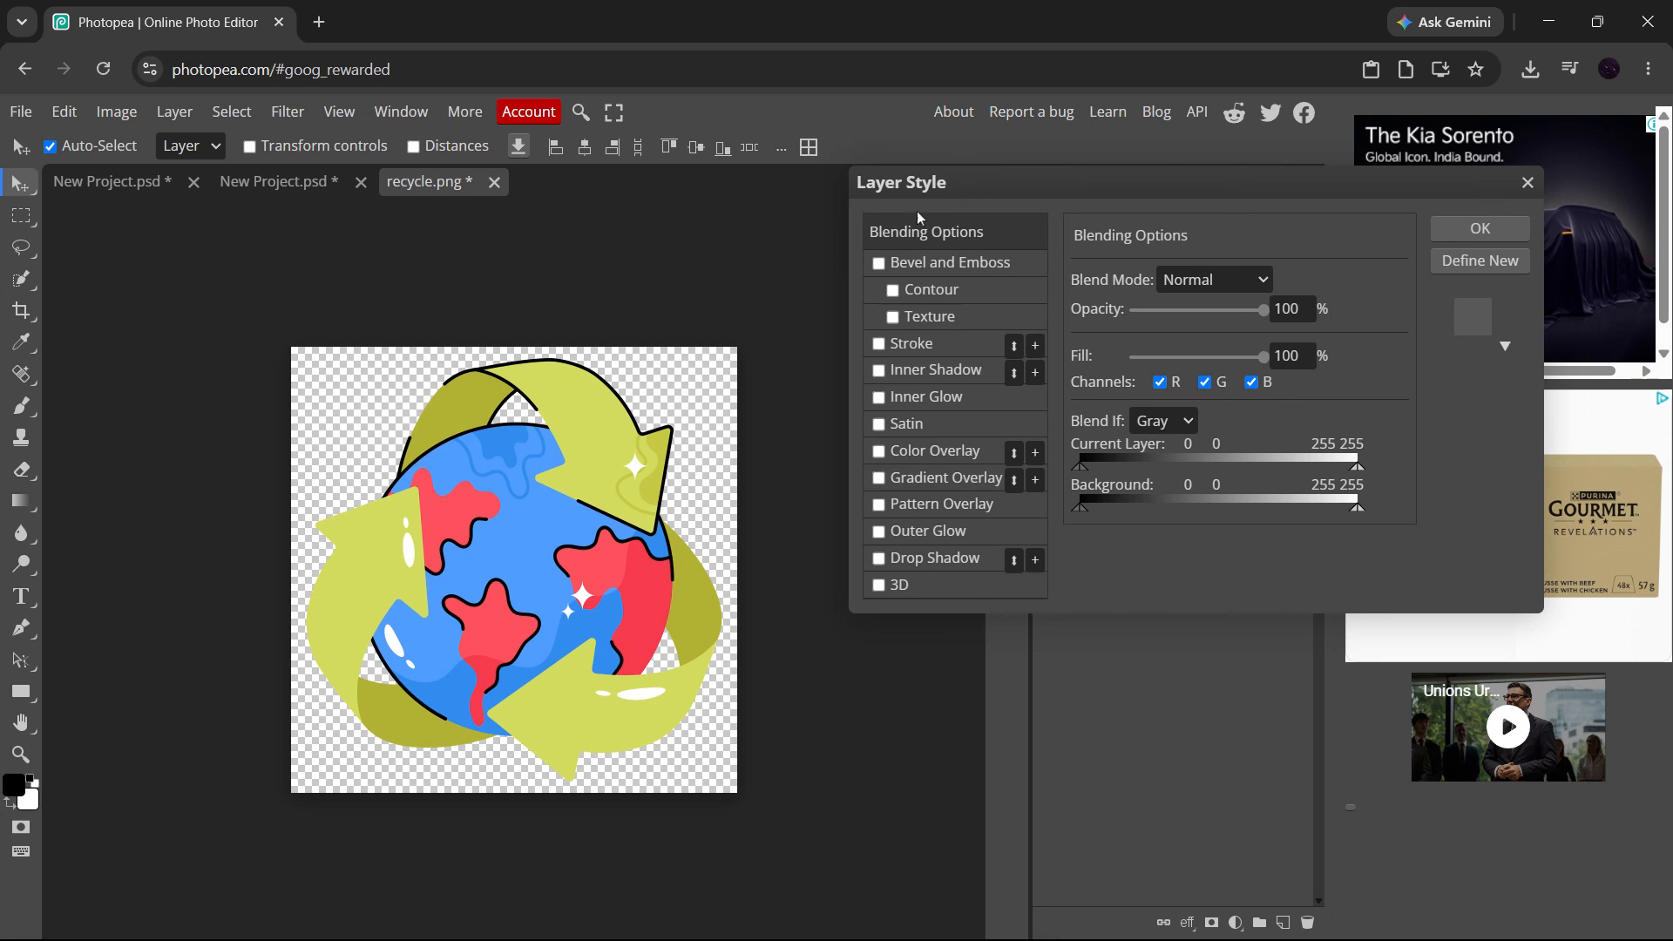
left_click(875, 590)
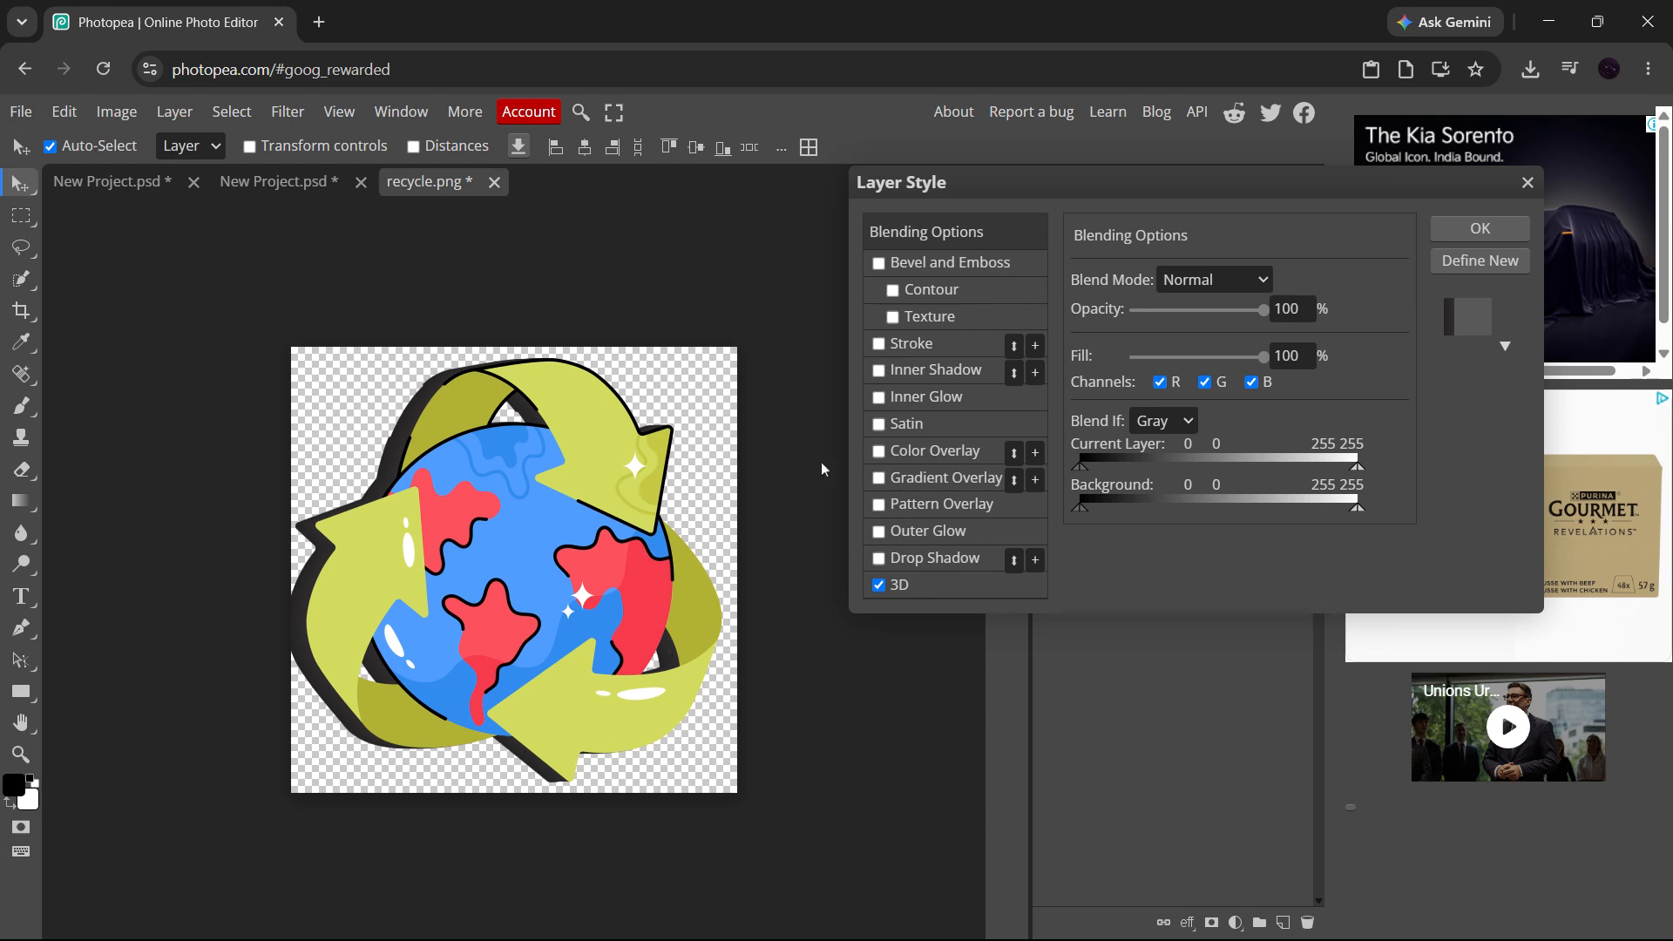
left_click(981, 588)
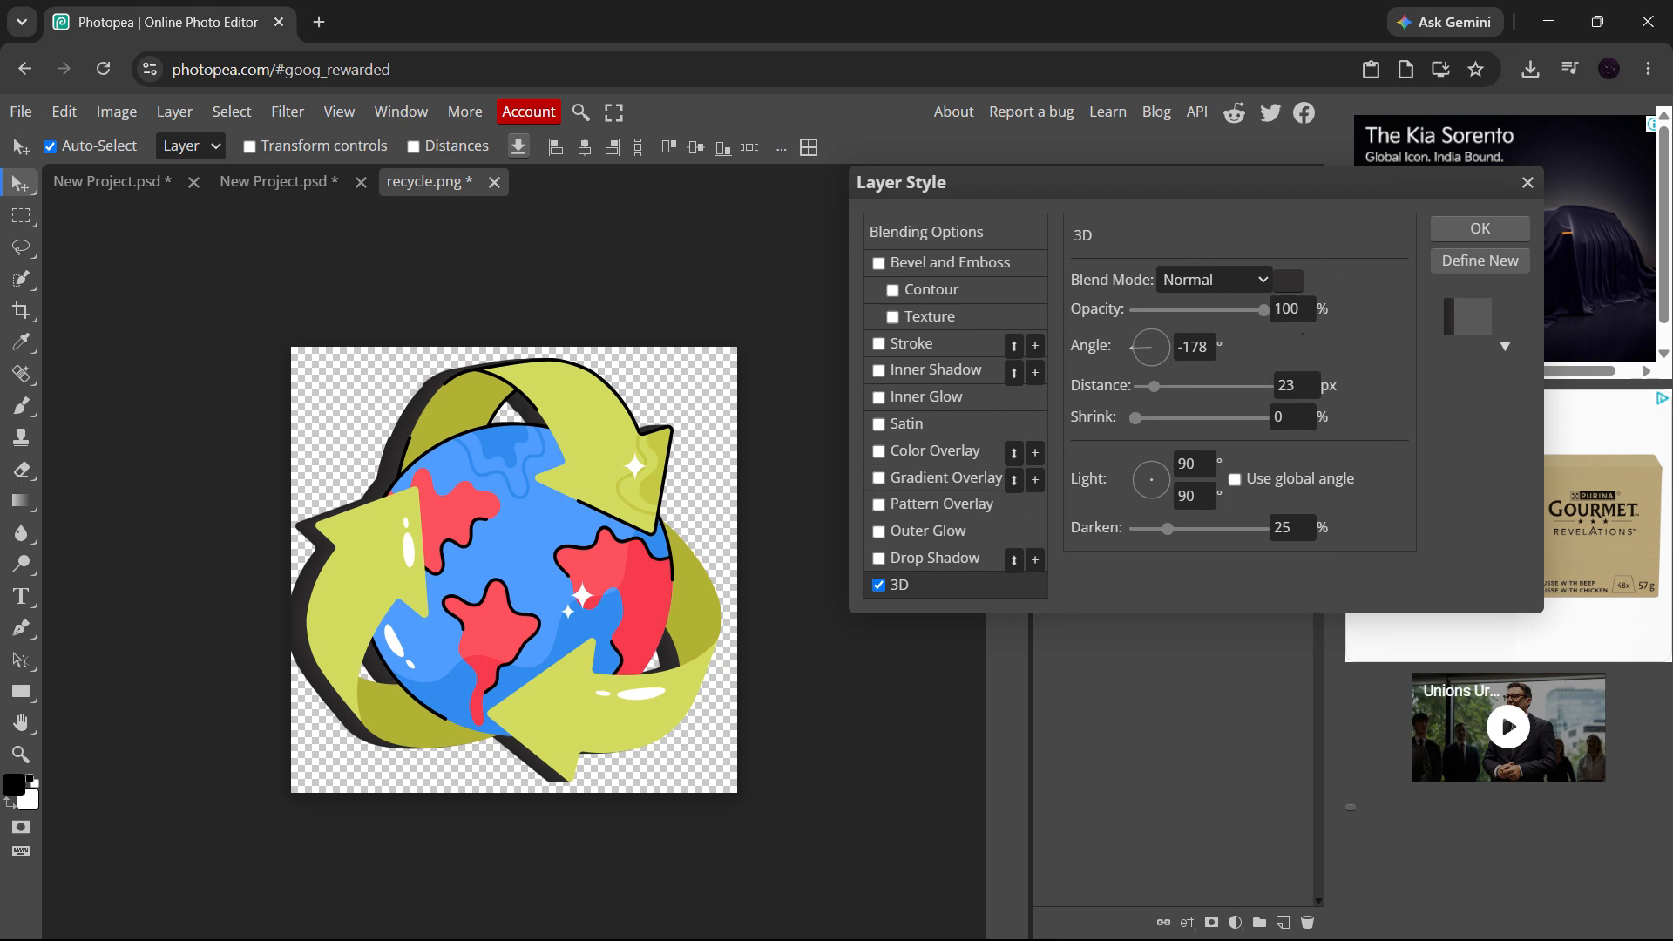
left_click_drag(1132, 347, 1322, 437)
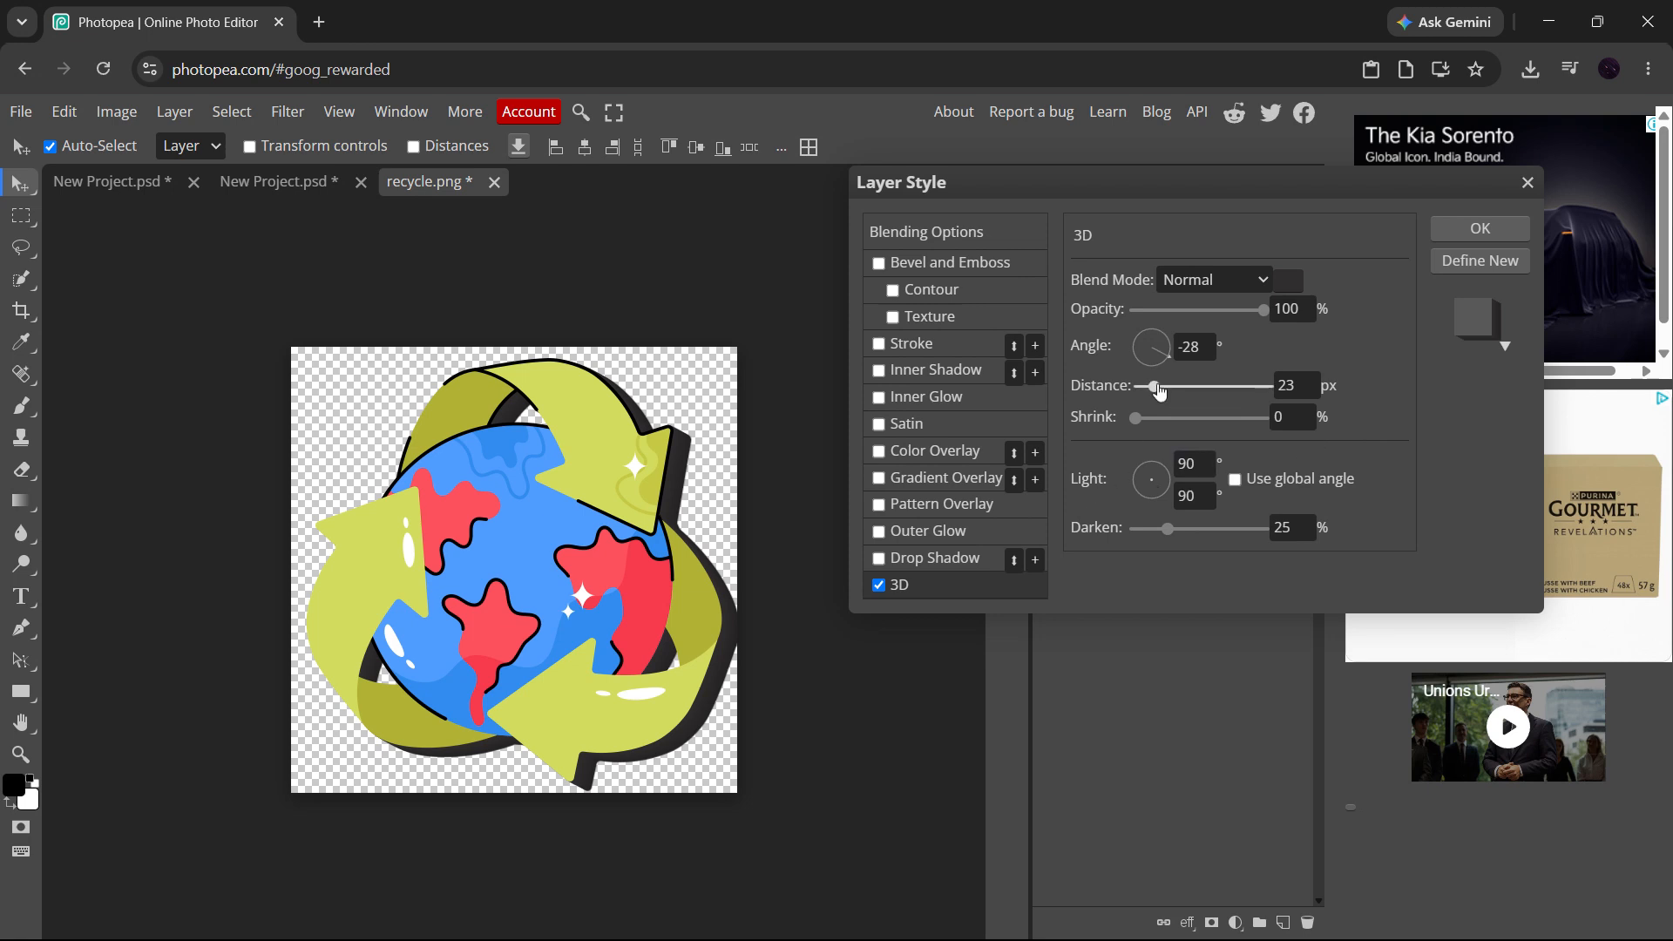
mouse_move(1159, 390)
left_mouse_down()
mouse_move(1178, 396)
mouse_move(1137, 393)
mouse_move(1154, 400)
left_mouse_up()
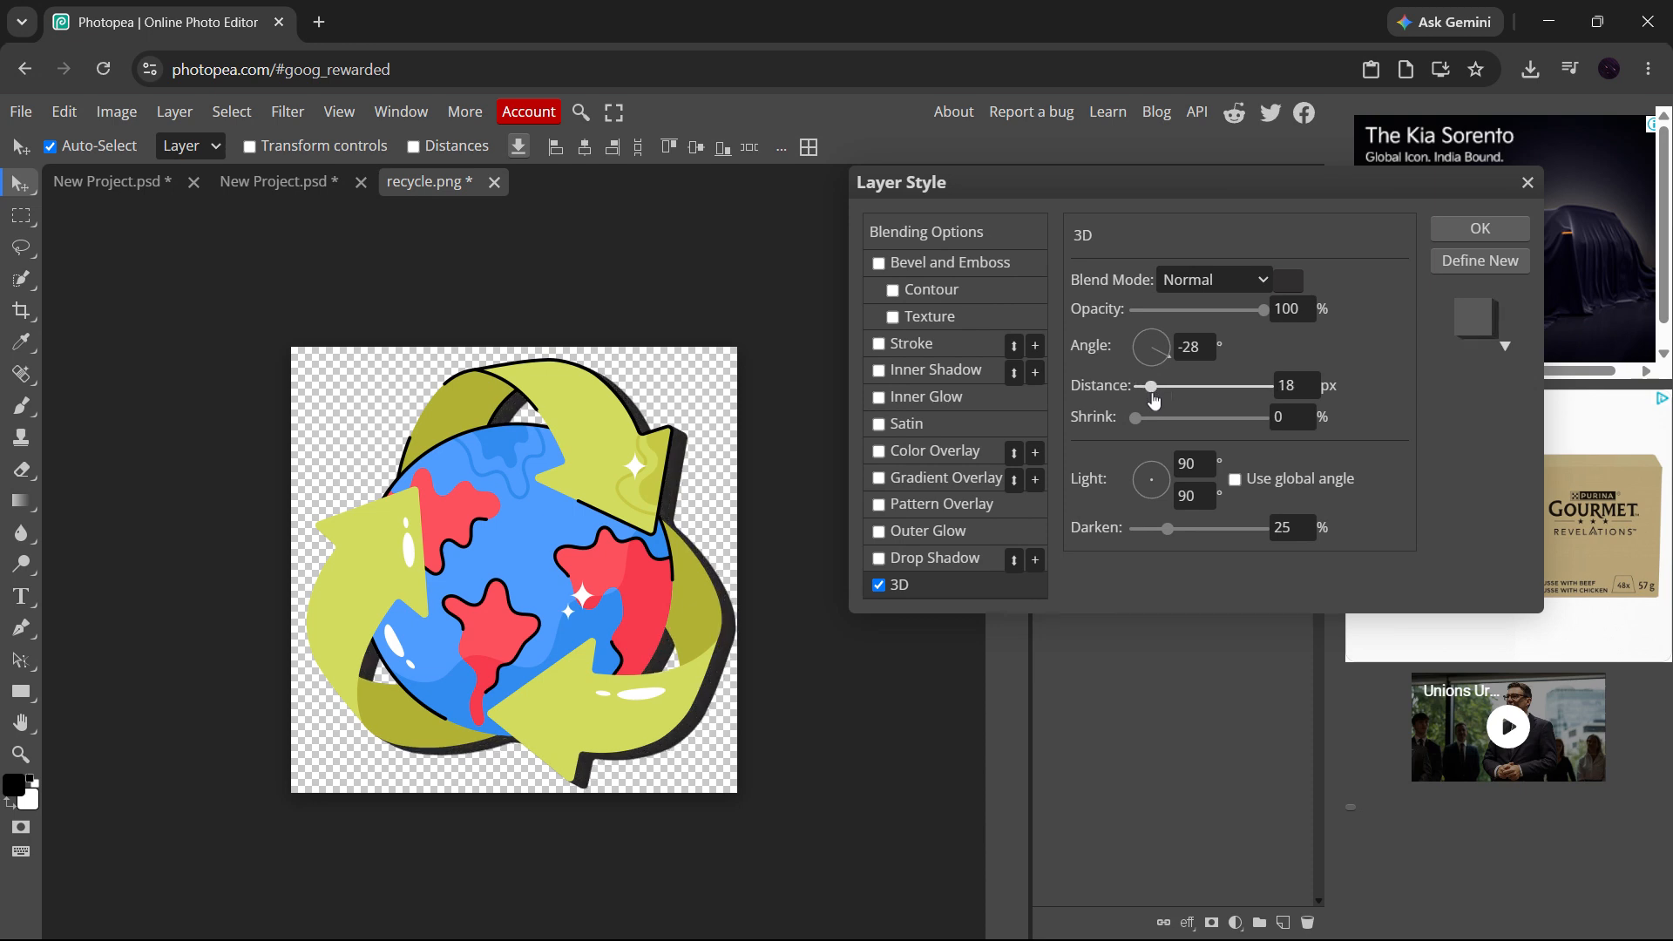
Change the 3D effect's colour to a muted green, hex 537a35.
left_click(1291, 281)
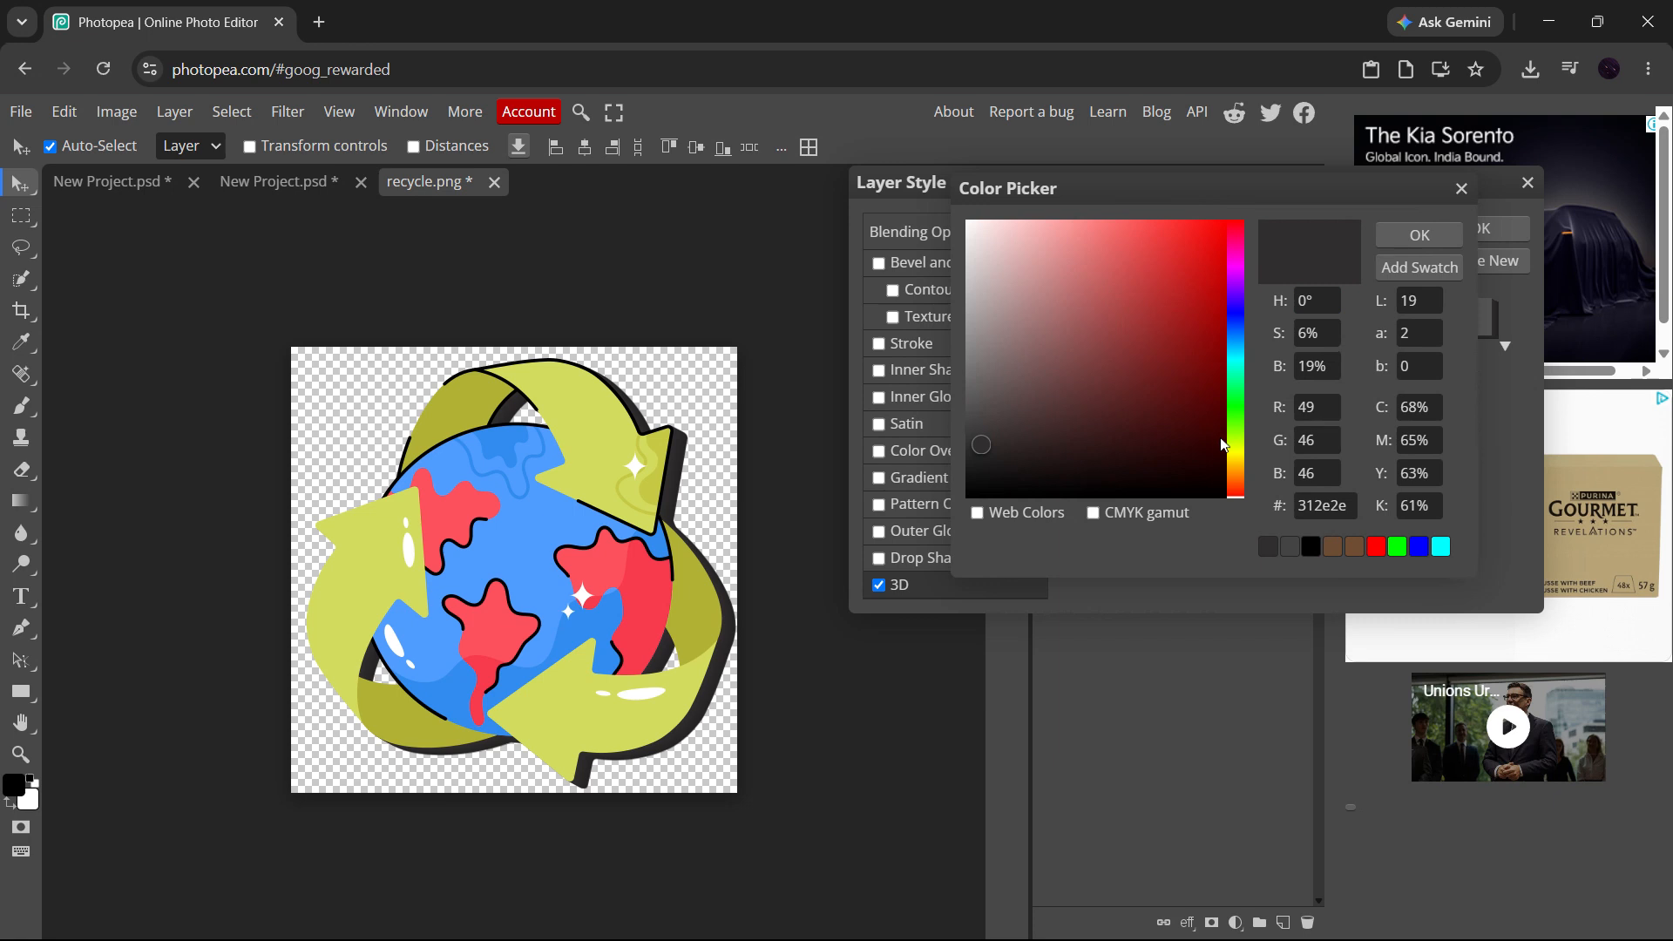
left_click_drag(1235, 445, 1237, 431)
left_click(1219, 357)
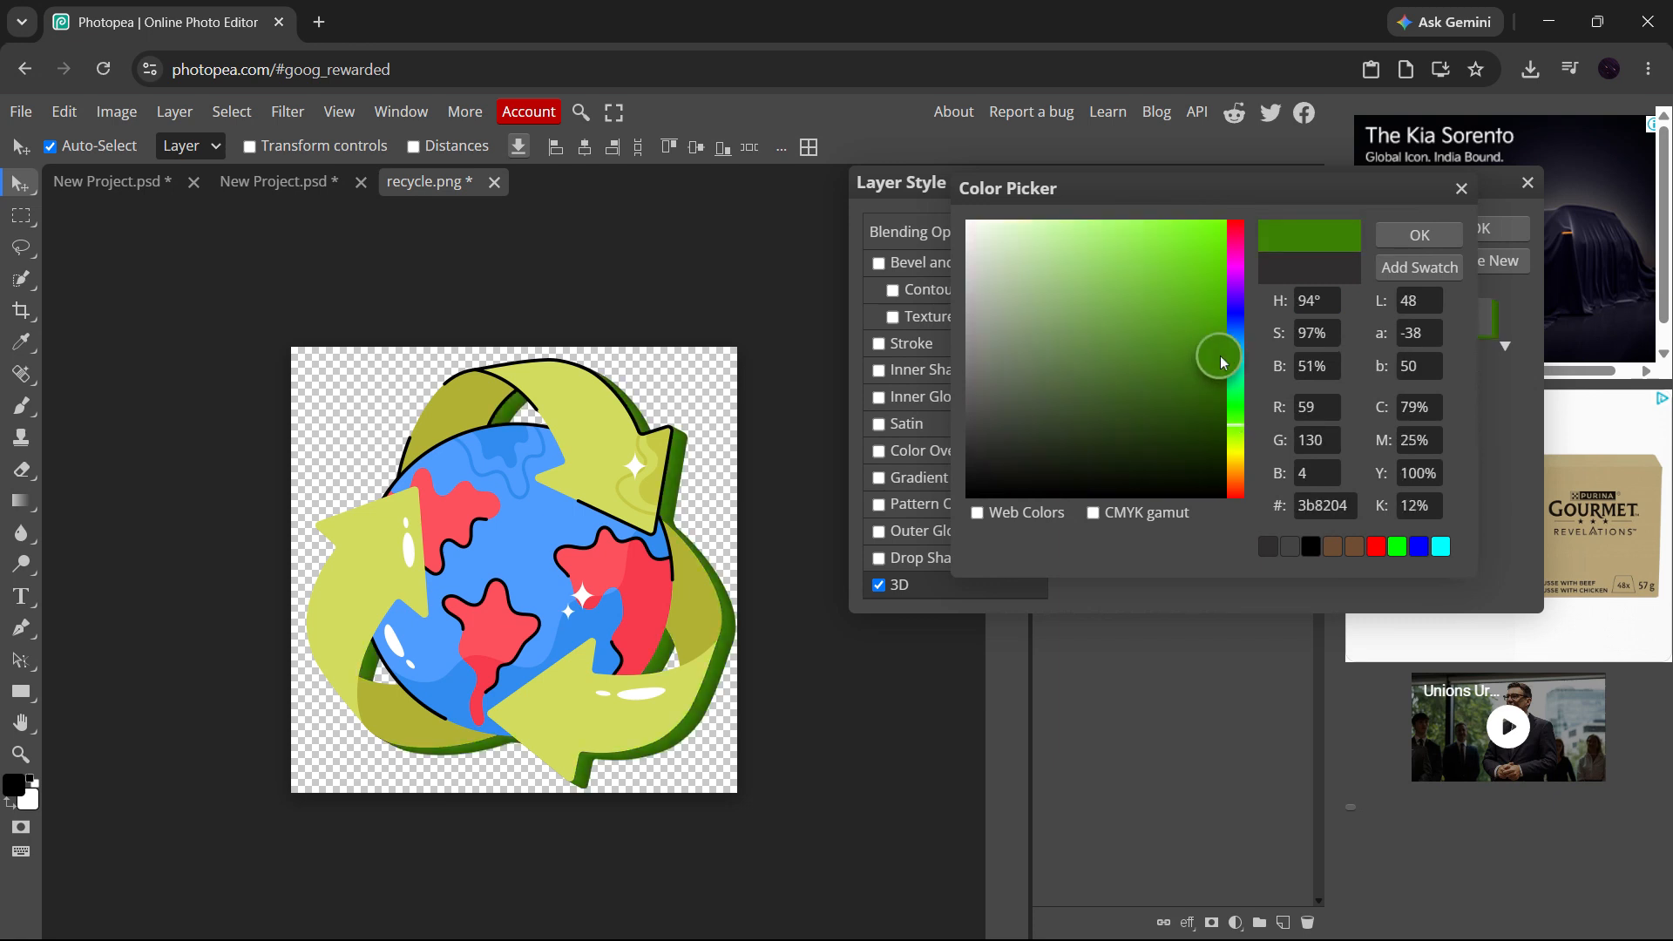
mouse_move(1220, 356)
left_mouse_down()
mouse_move(1150, 288)
mouse_move(1148, 376)
mouse_move(1078, 385)
mouse_move(1075, 359)
left_mouse_up()
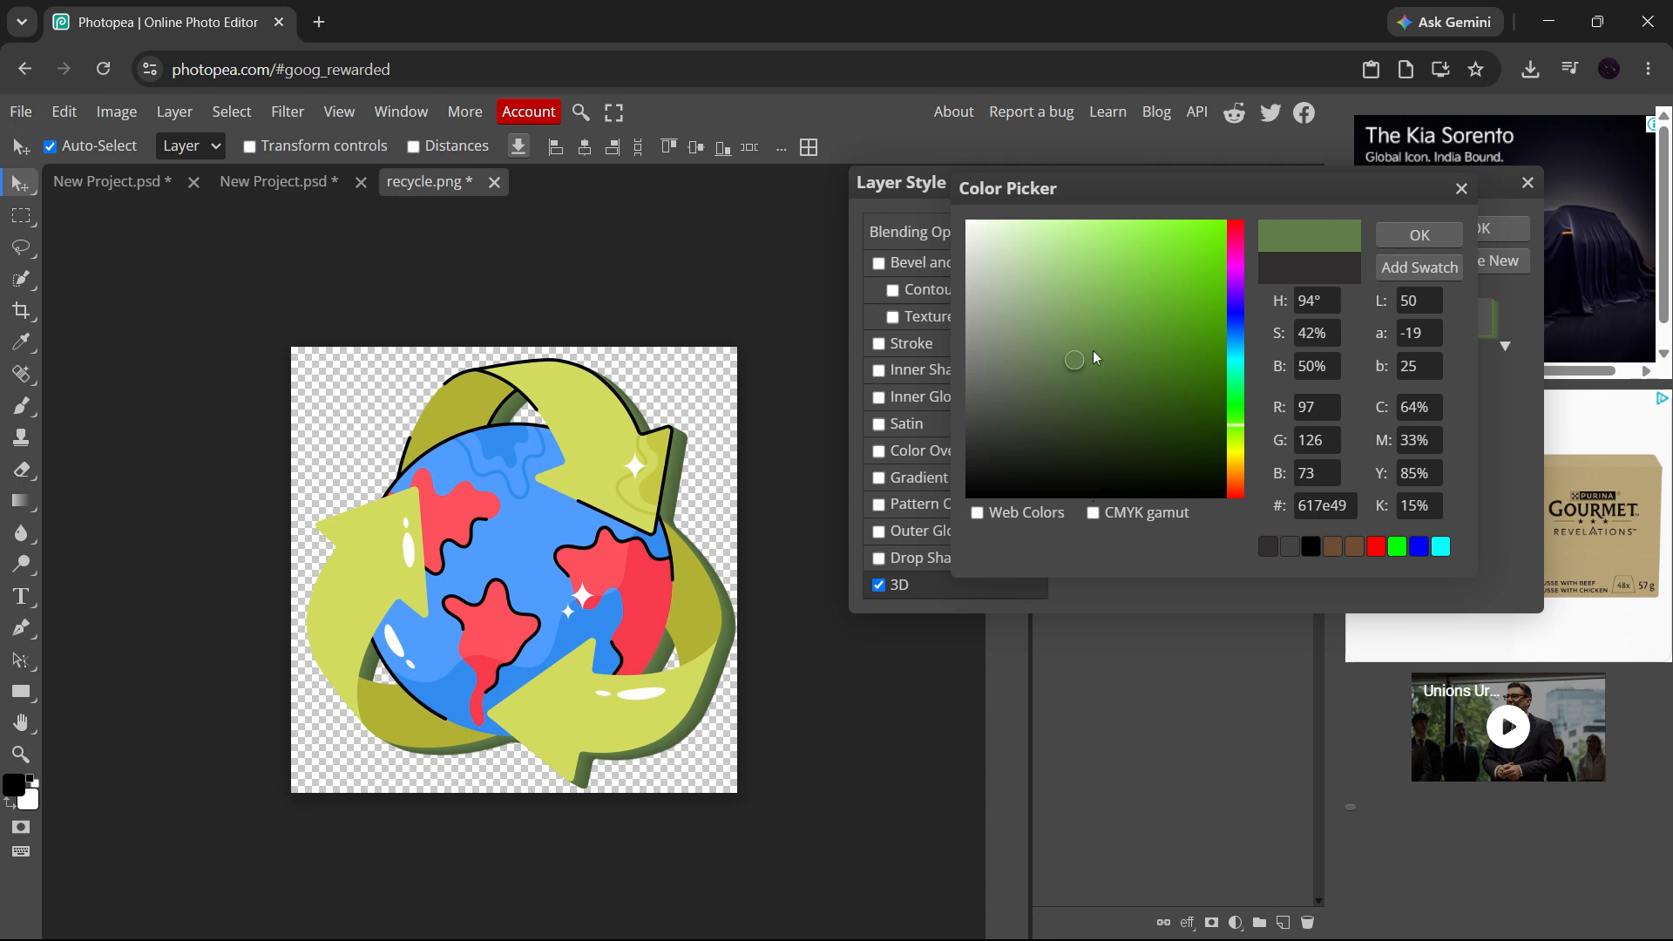
mouse_move(1093, 350)
left_mouse_down()
mouse_move(1120, 296)
mouse_move(1118, 381)
mouse_move(1112, 364)
left_mouse_up()
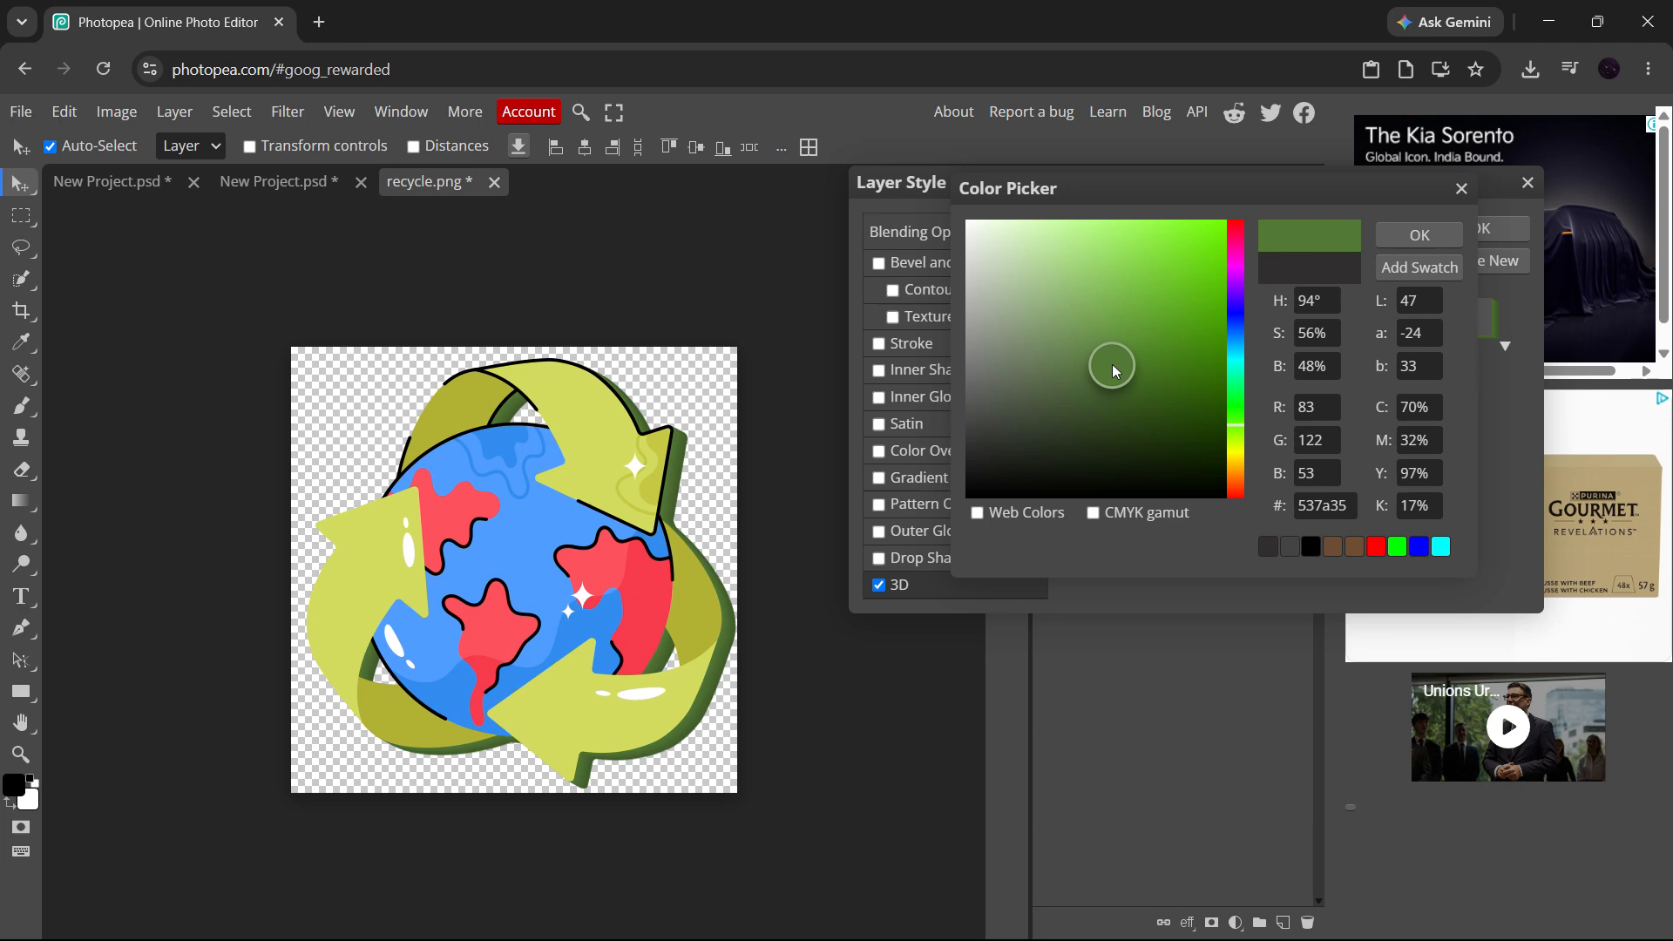
left_click(1394, 237)
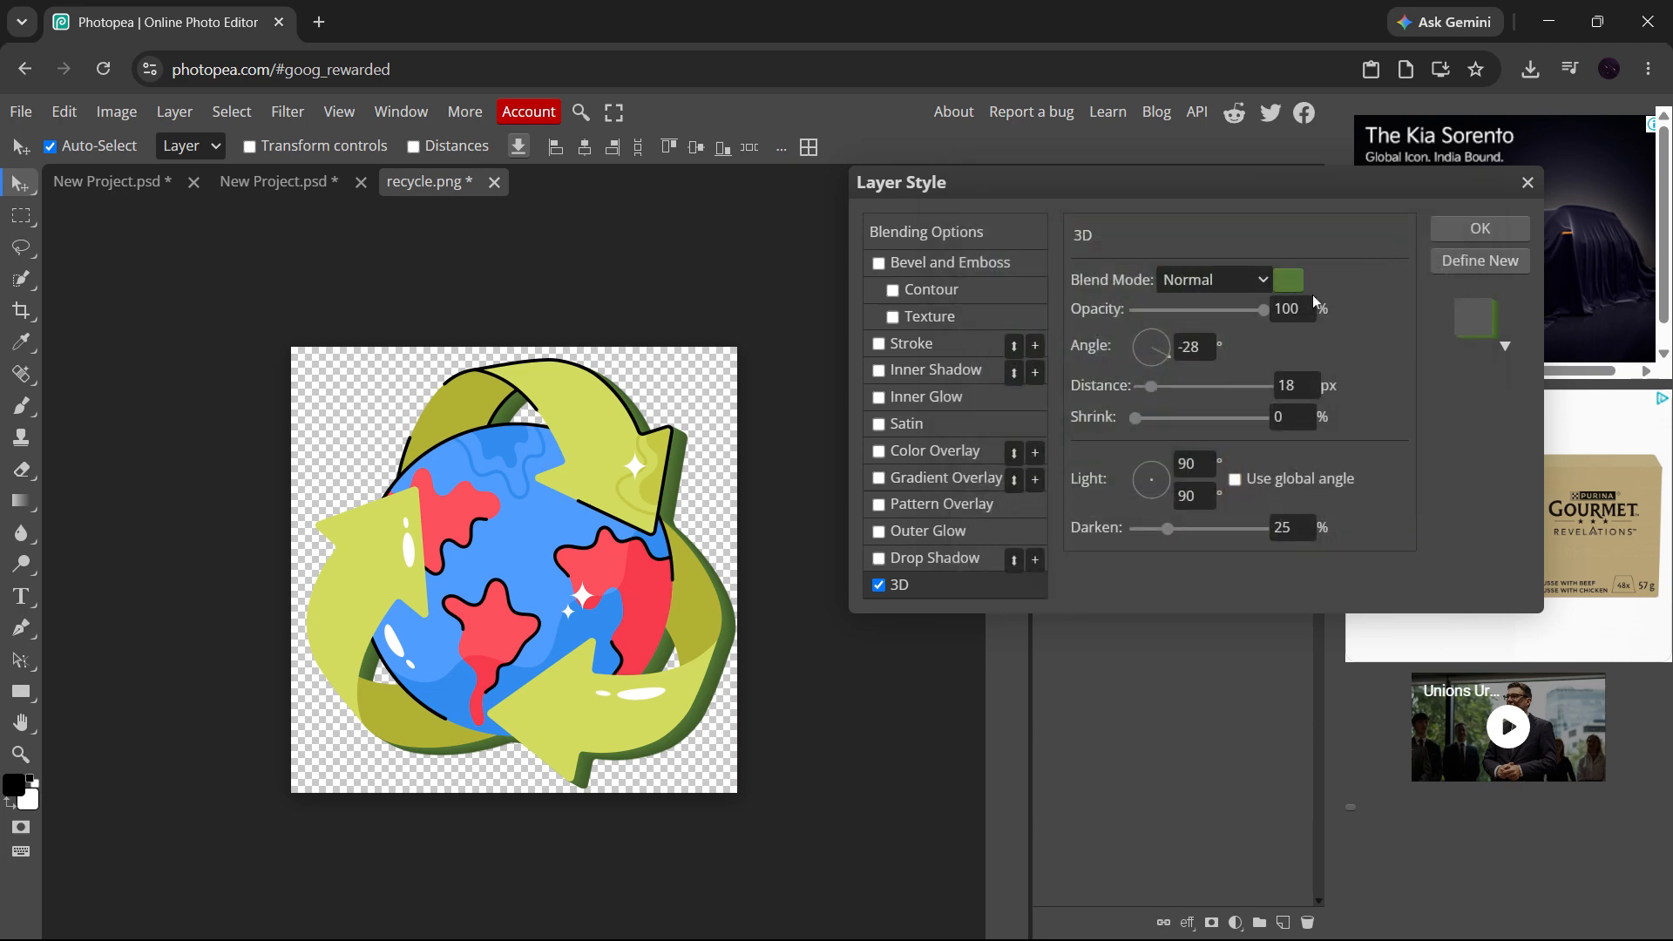
Enable Bevel and Emboss on the layer with the Smooth technique and a depth of 54%.
left_click(880, 264)
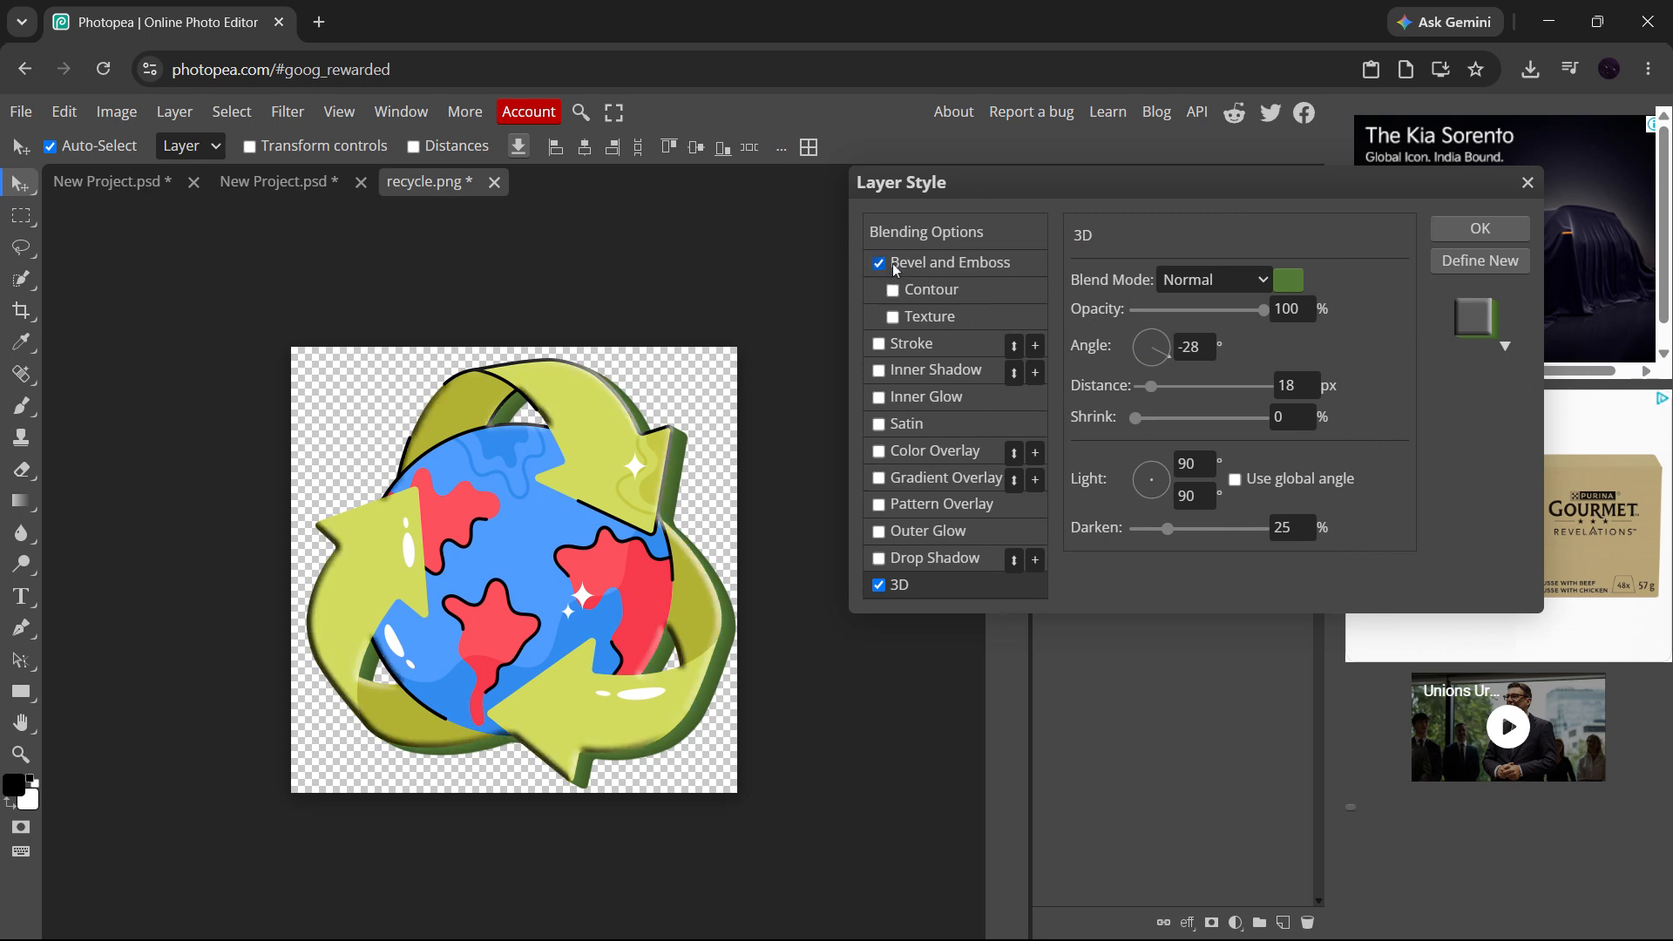
left_click(914, 263)
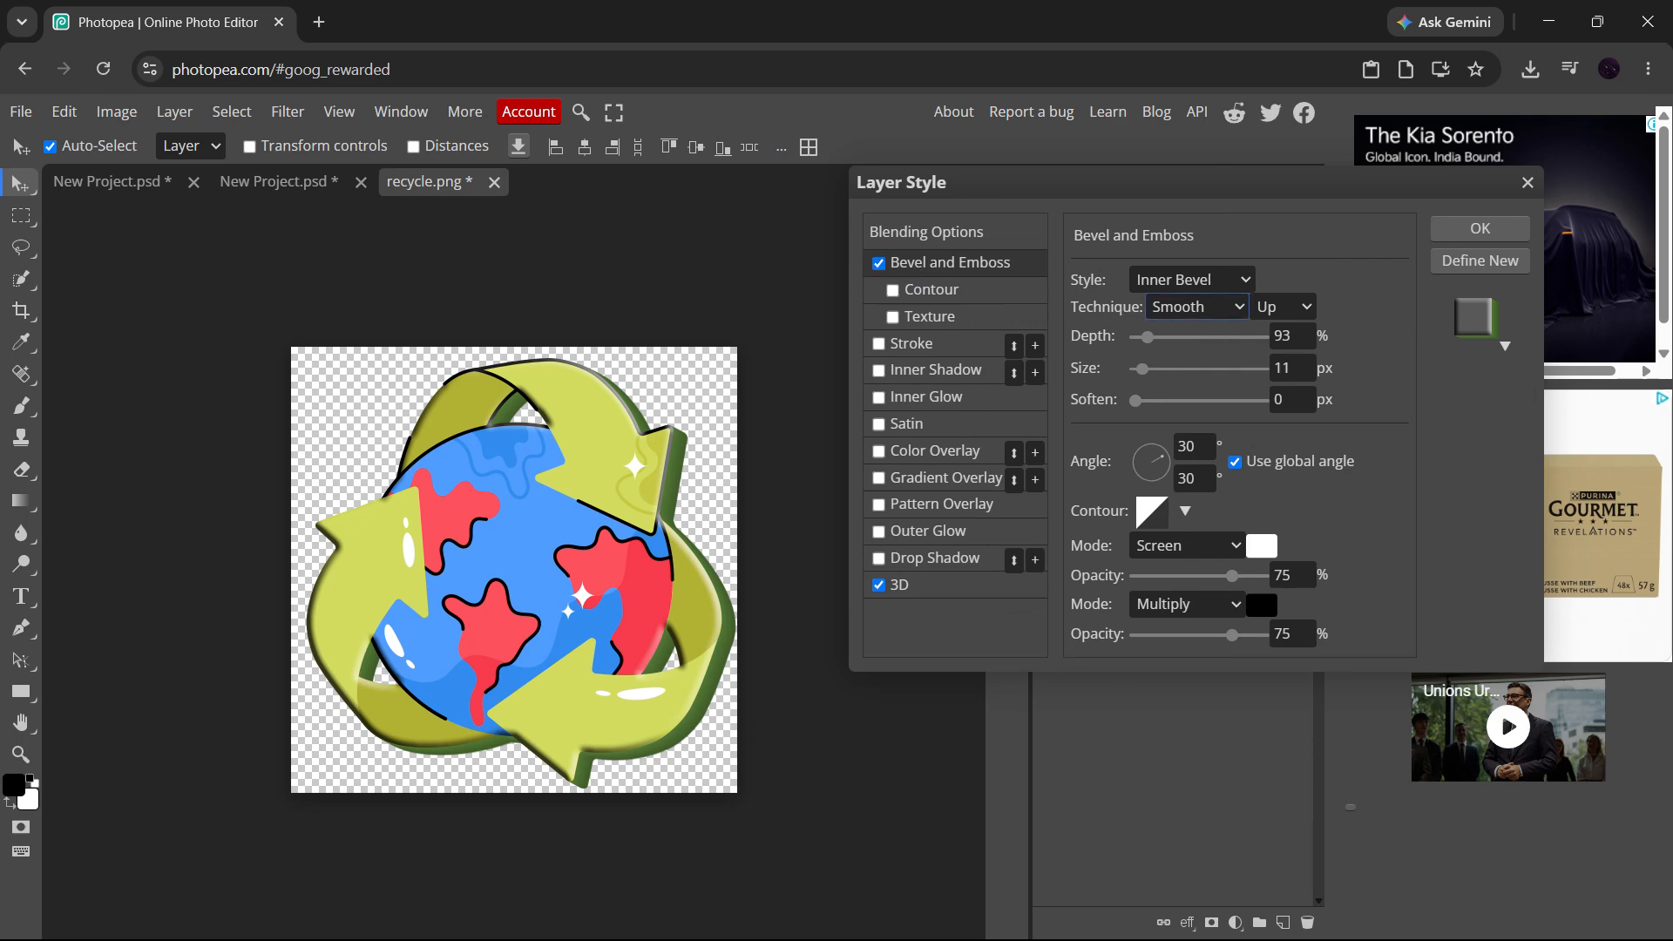
left_click(1287, 335)
left_click(1192, 359)
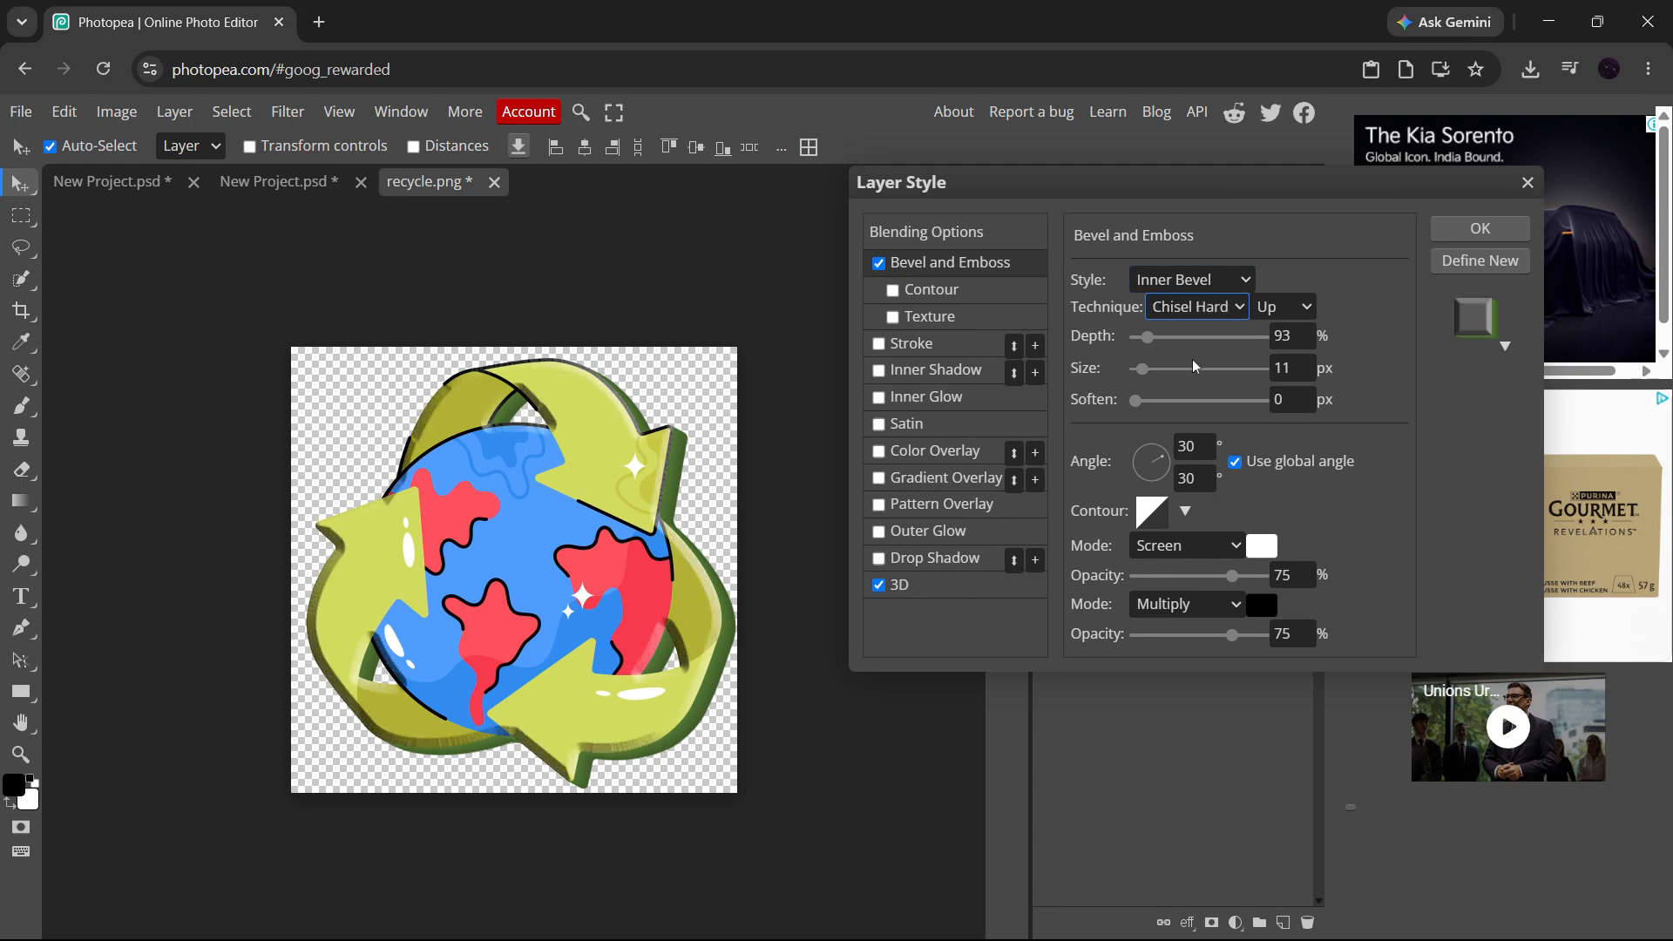
left_click(1207, 318)
left_click(1205, 332)
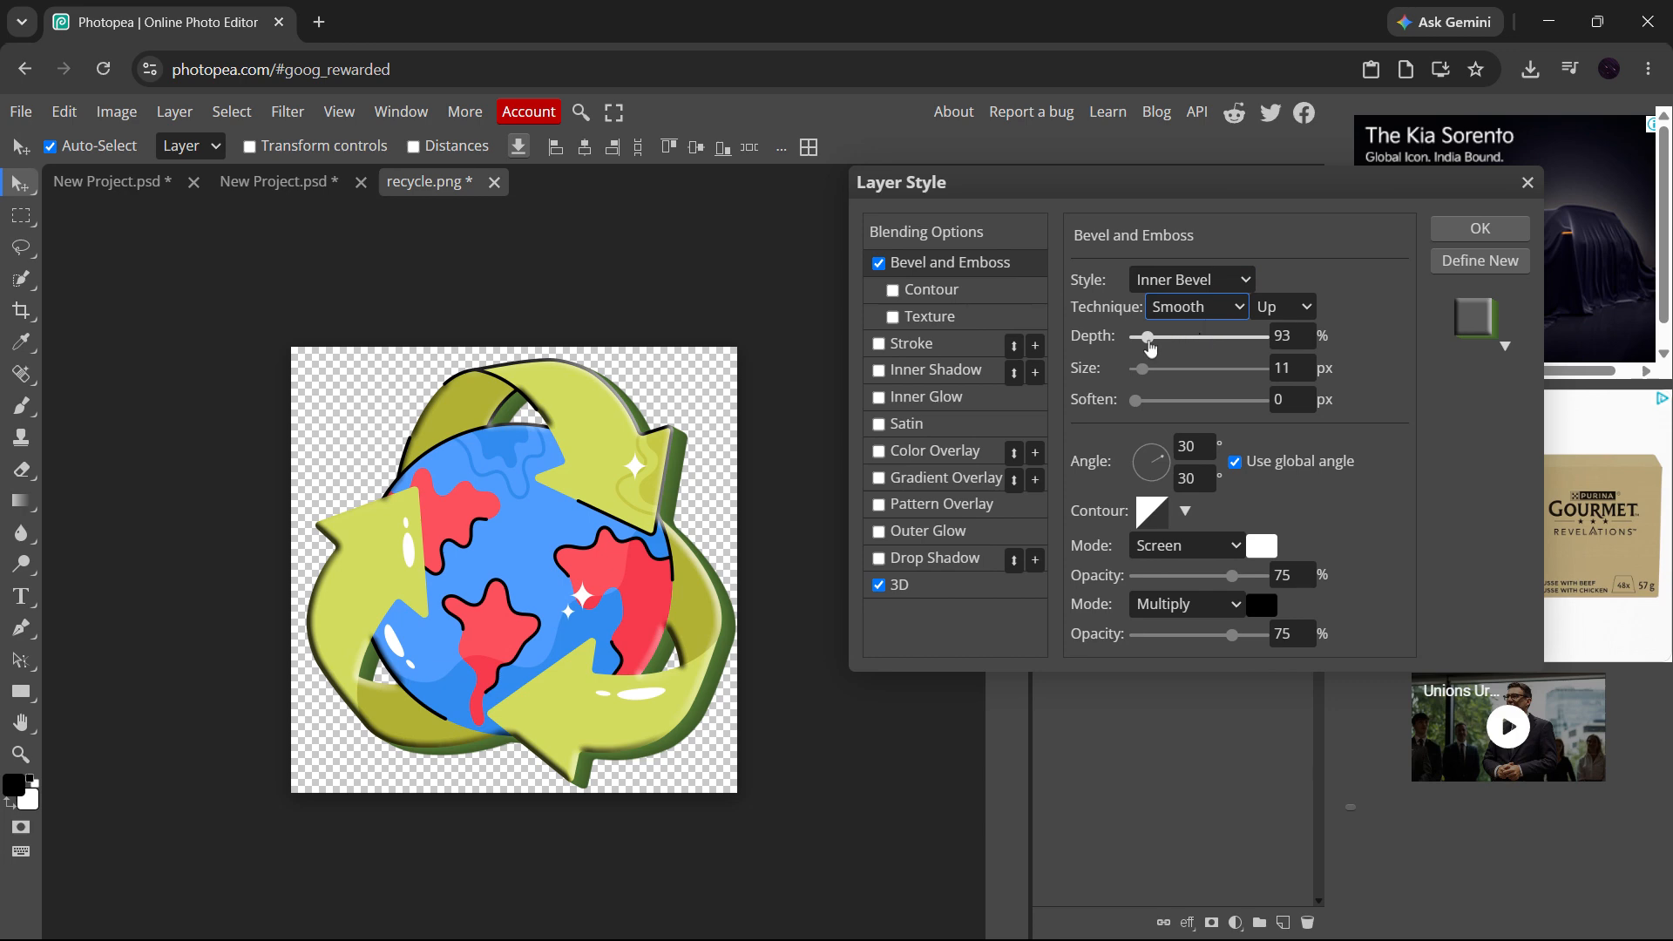
mouse_move(1150, 347)
left_mouse_down()
mouse_move(1183, 350)
mouse_move(1145, 346)
left_mouse_up()
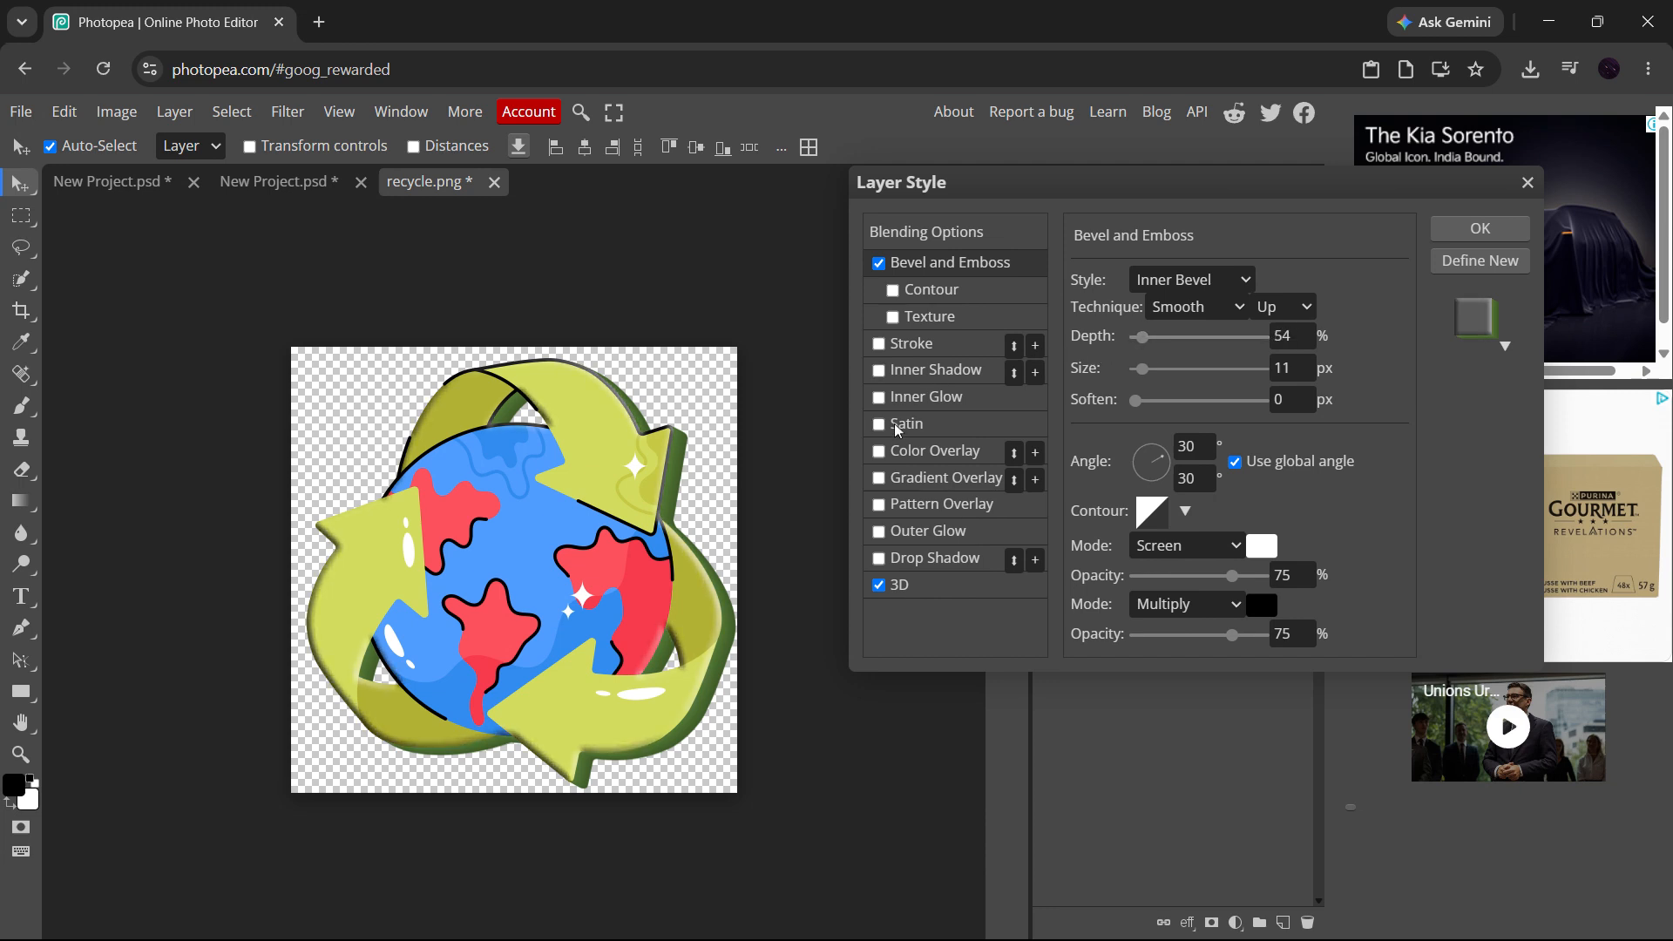
Add a Drop Shadow with an angle of -173° and a distance of 14 px, and apply the layer style.
left_click(879, 558)
left_click(919, 567)
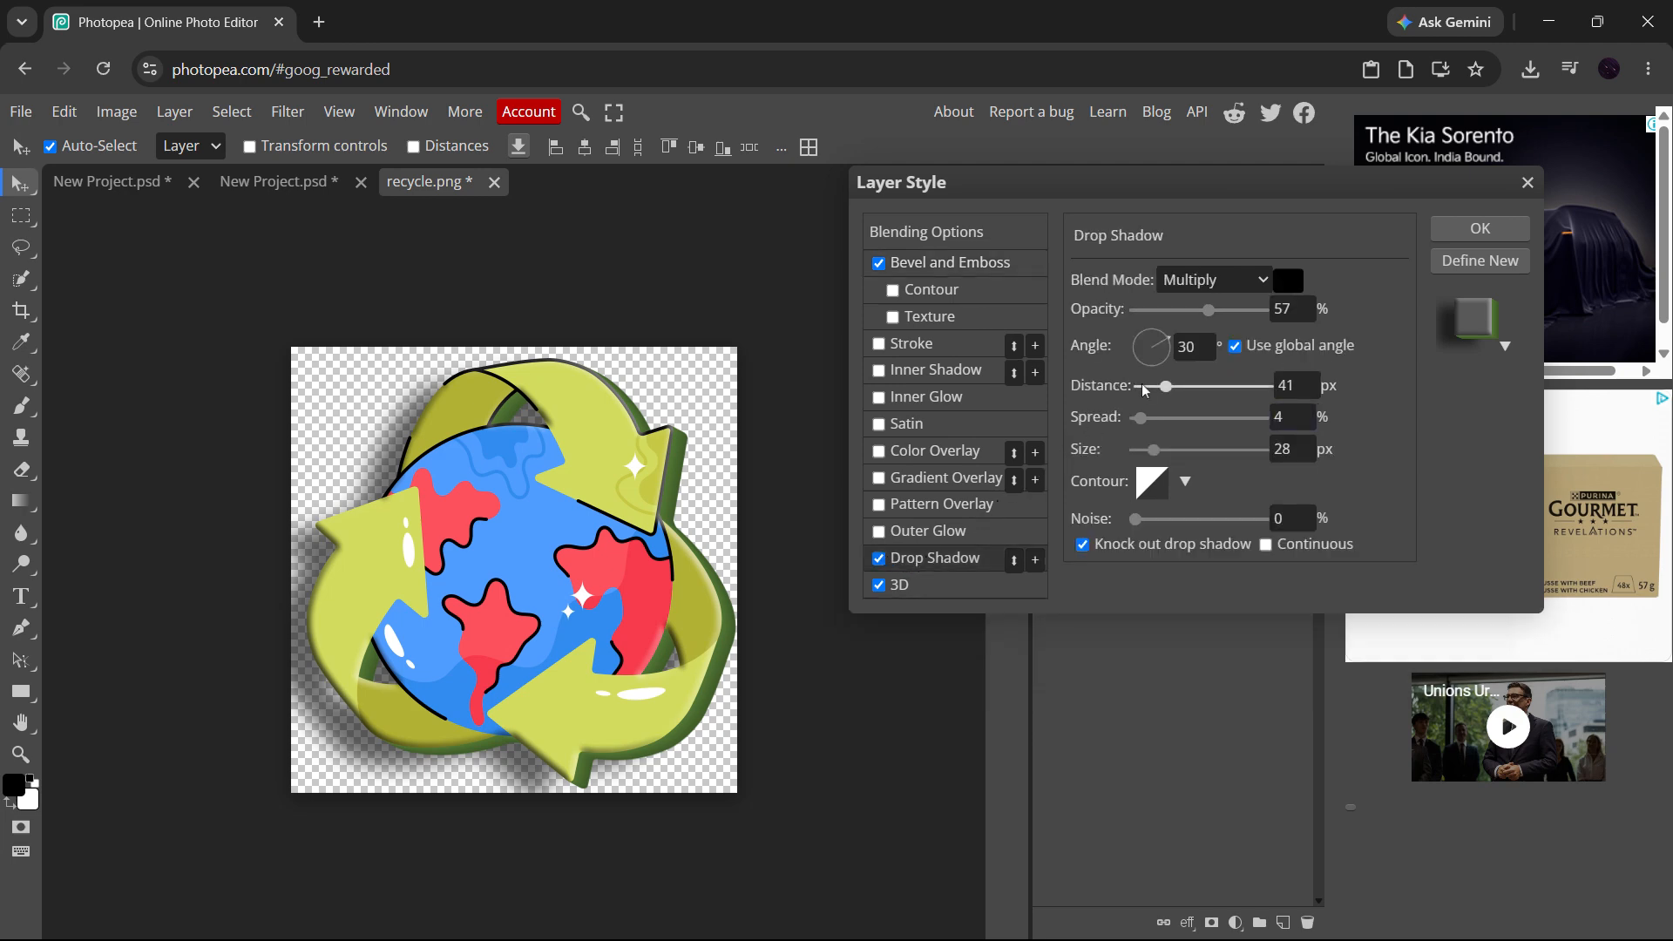
left_click_drag(1168, 360, 1123, 357)
mouse_move(1179, 392)
left_mouse_down()
mouse_move(1216, 392)
mouse_move(1156, 393)
left_mouse_up()
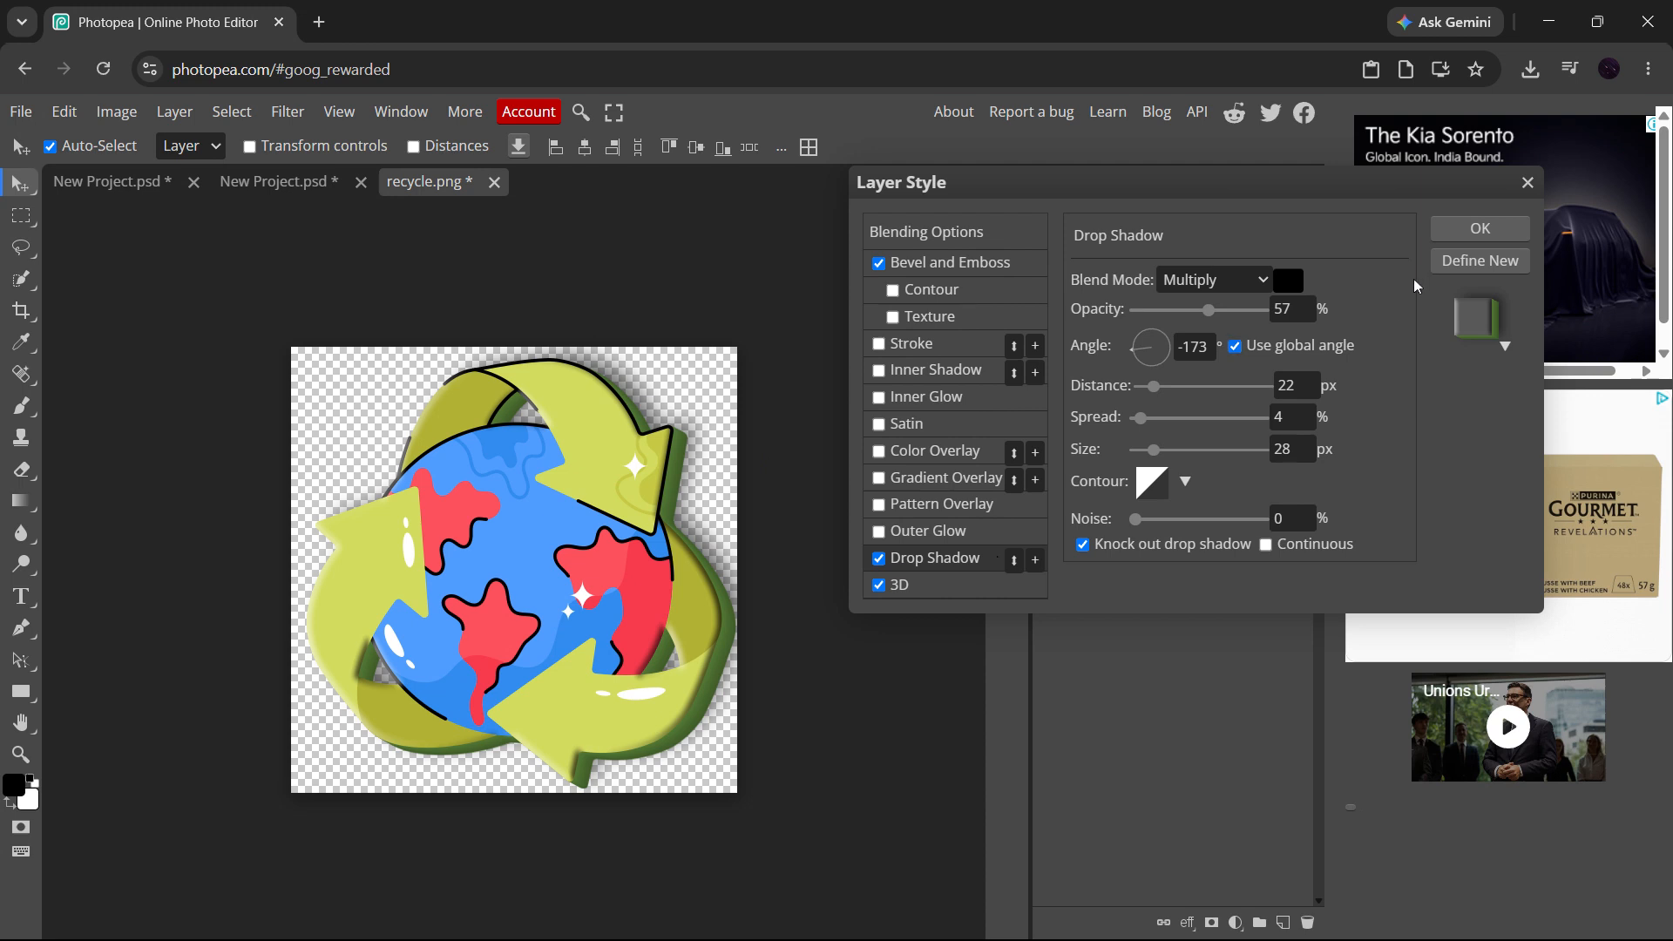
left_click_drag(1153, 387, 1150, 390)
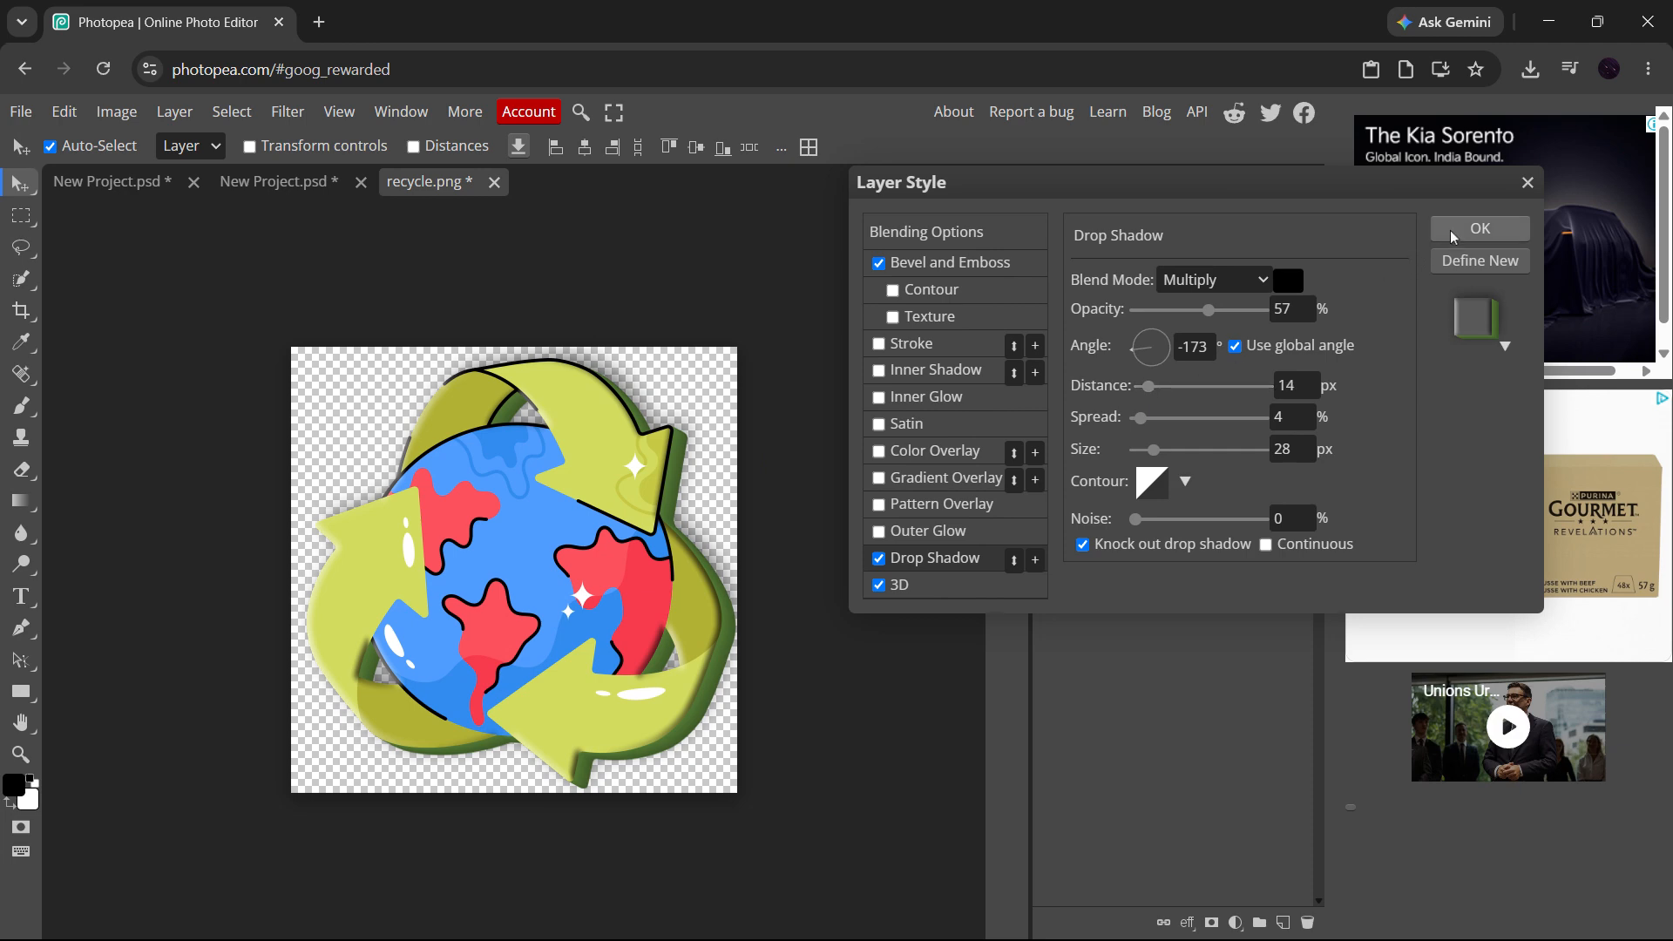
left_click(1480, 228)
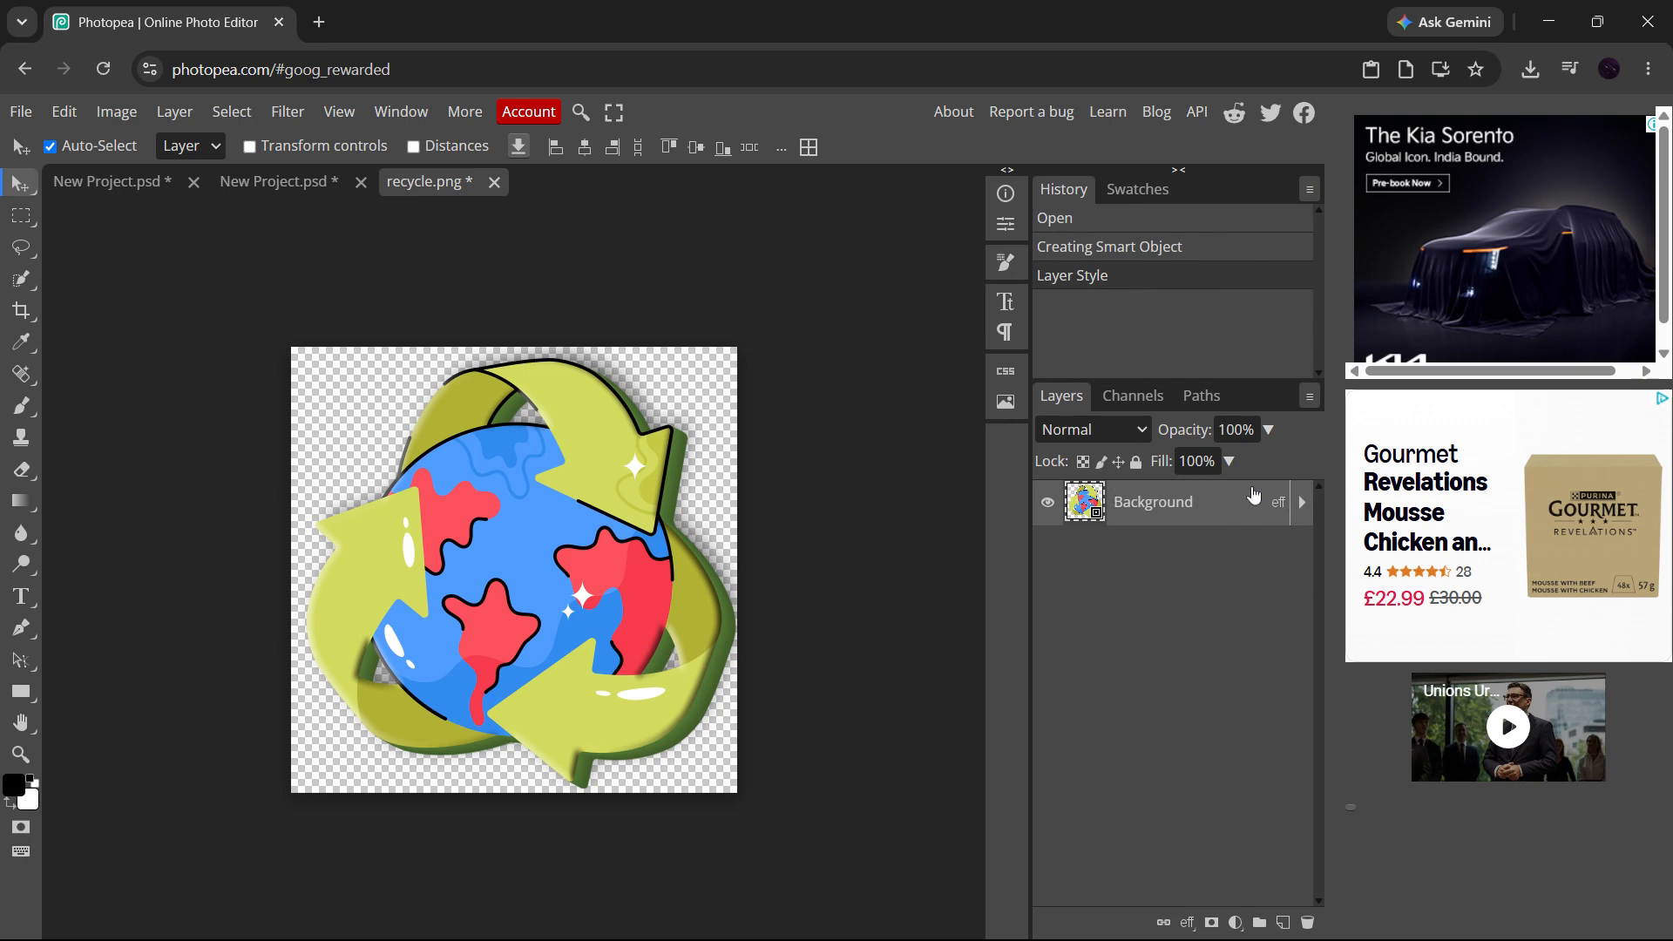
double_click(1232, 505)
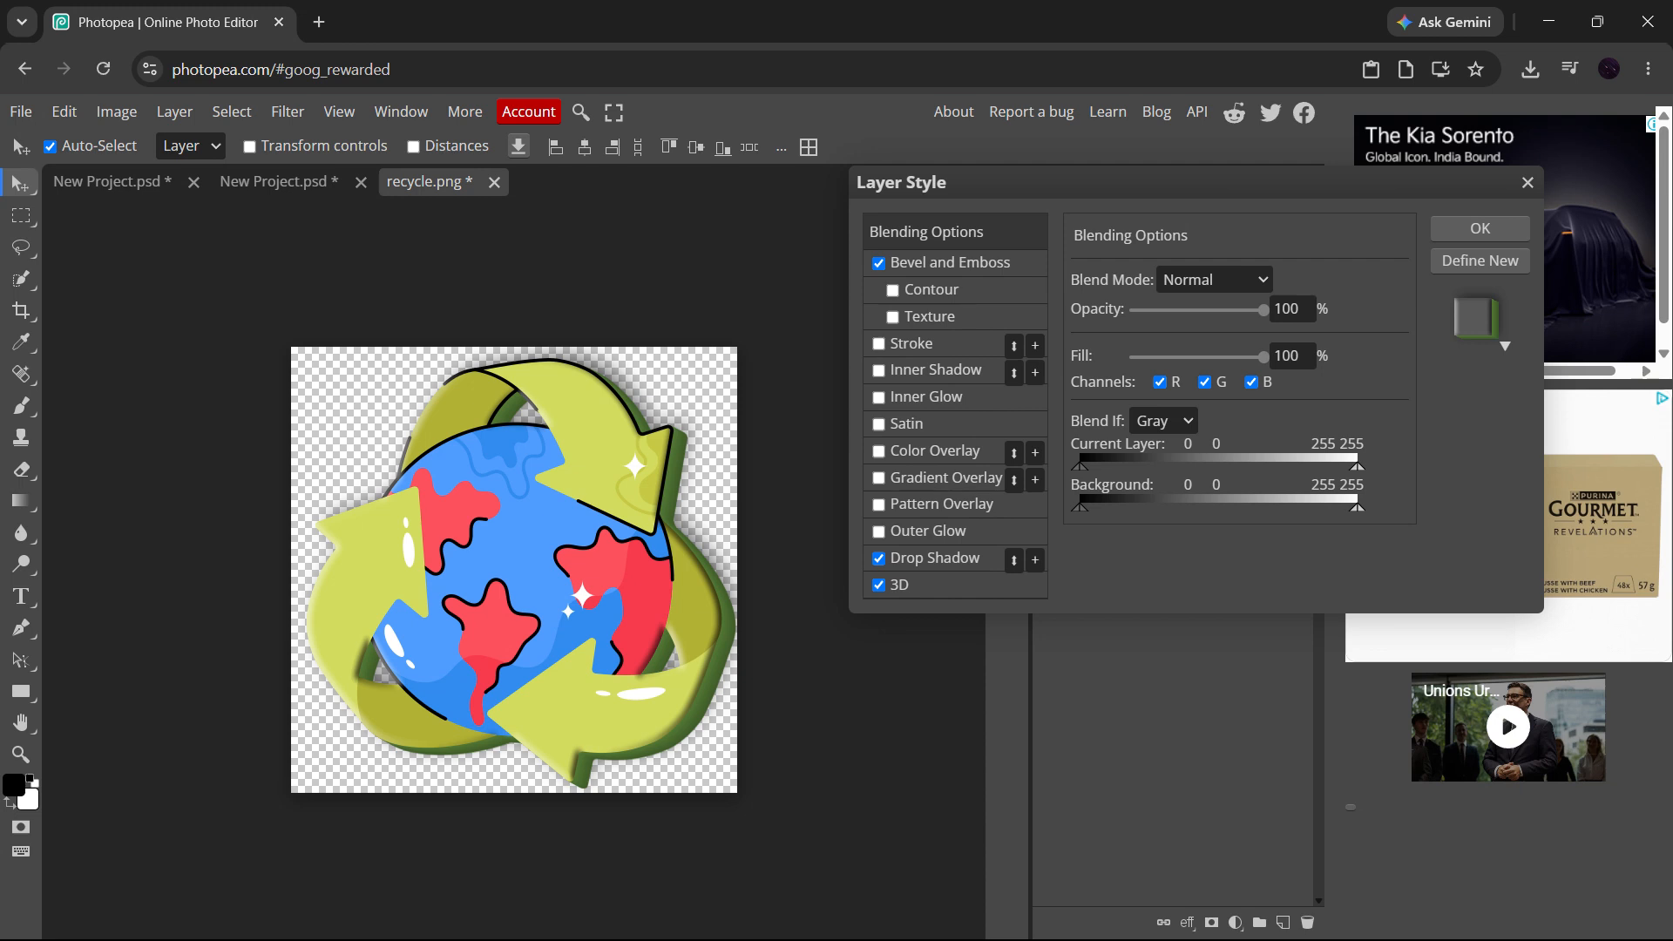
left_click(1513, 191)
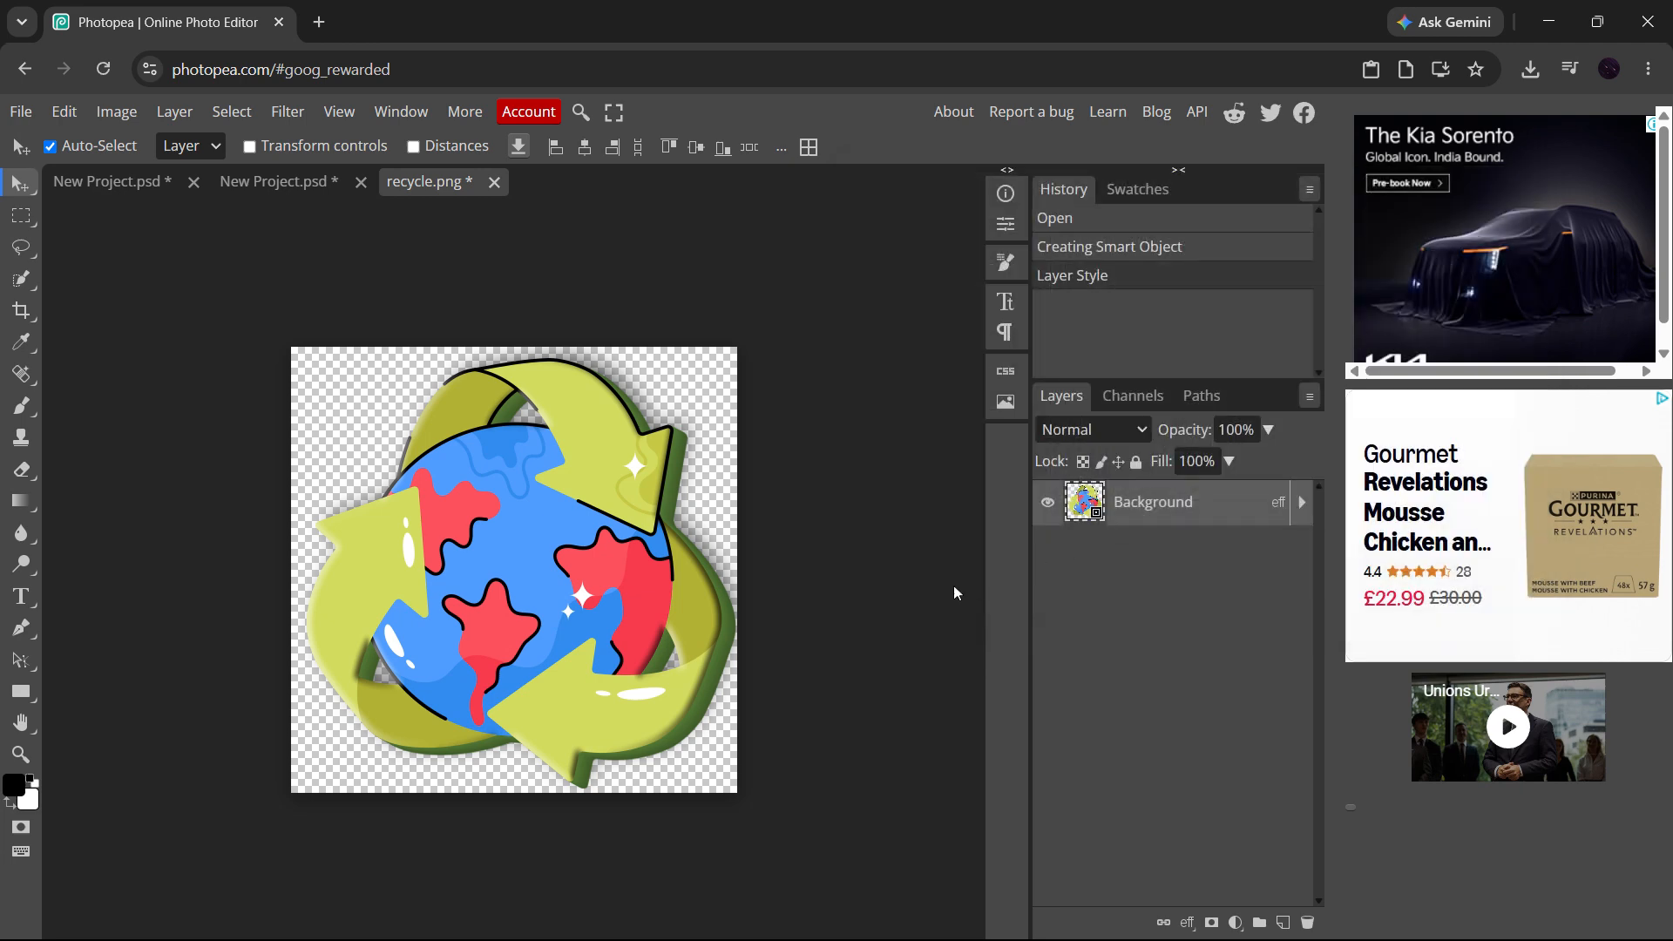